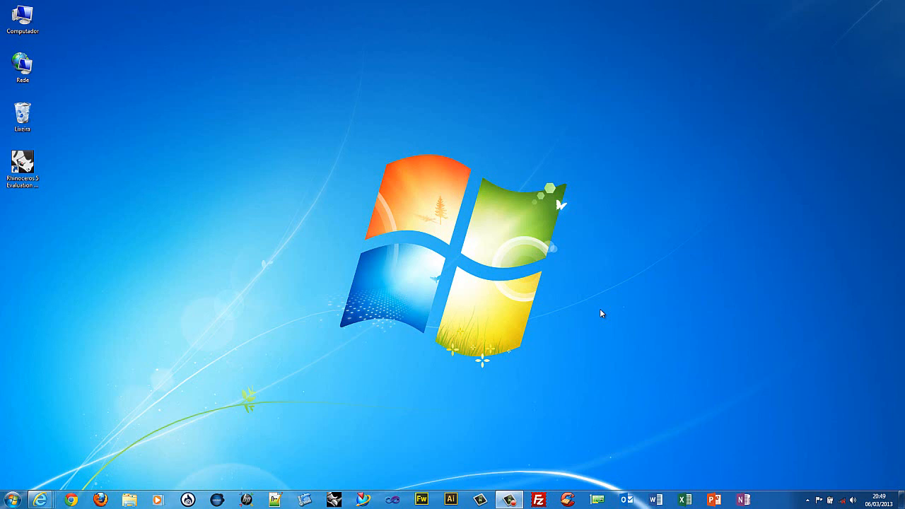
- Launch Post Builder from the Siemens NX 8.5 Manufacturing program group
left_click(13, 499)
left_click(42, 457)
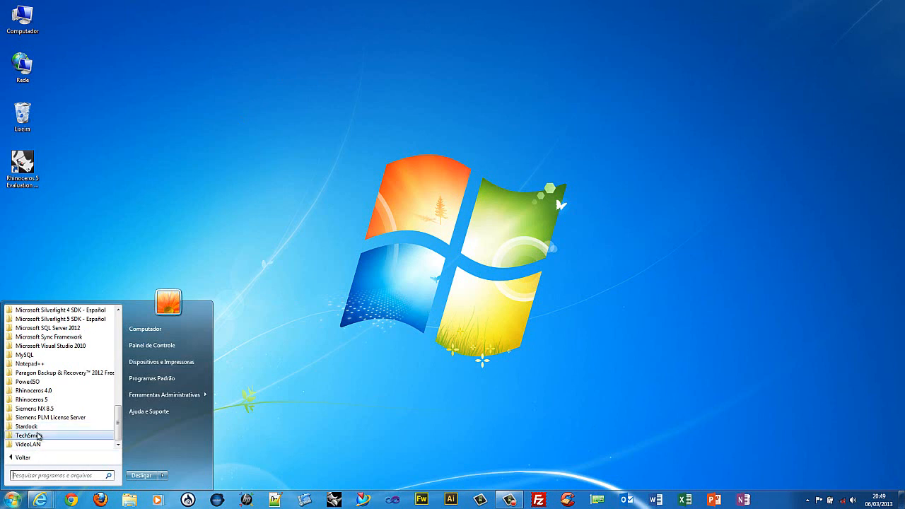
left_click(39, 409)
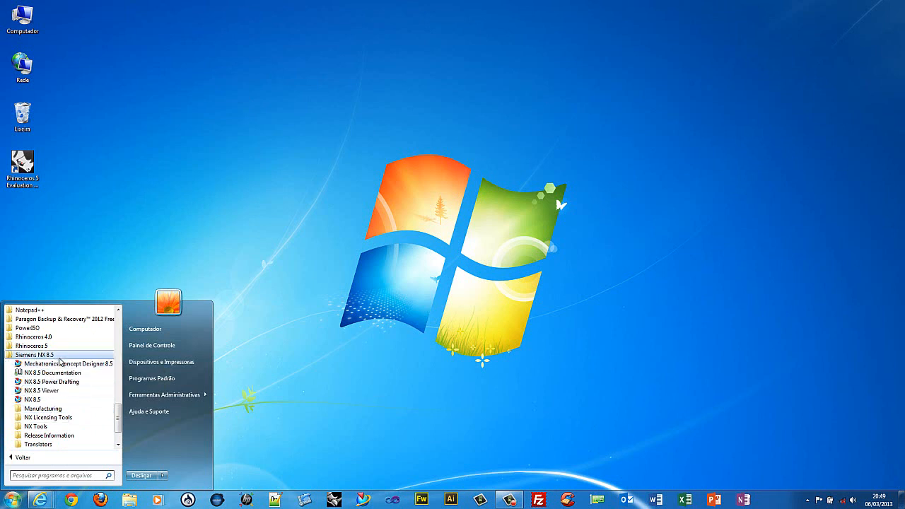
left_click(43, 408)
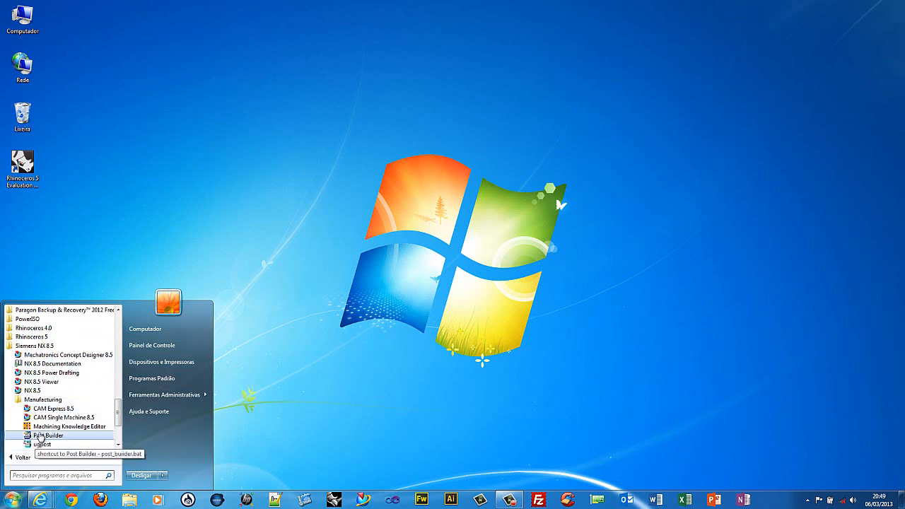
left_click(47, 436)
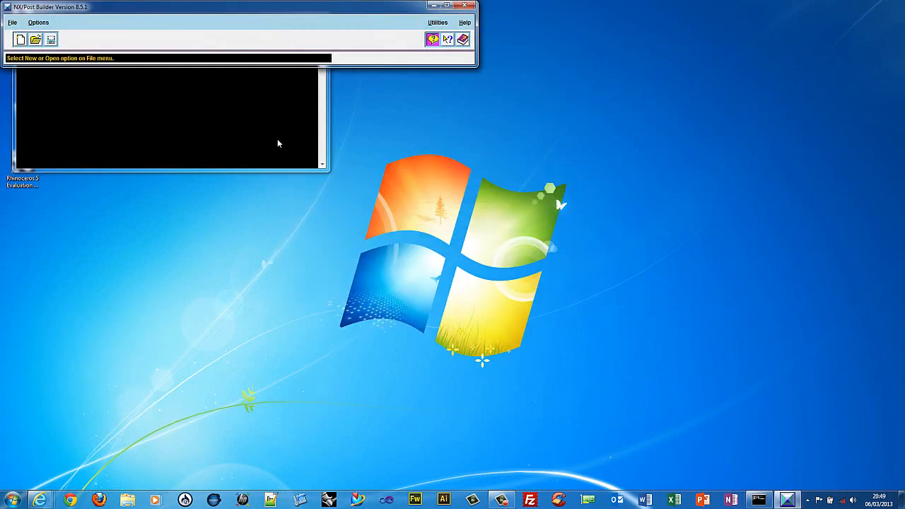
- Arrange the Post Builder main window above its console window so that both are fully visible
left_click_drag(284, 9, 338, 79)
left_click_drag(221, 18, 288, 151)
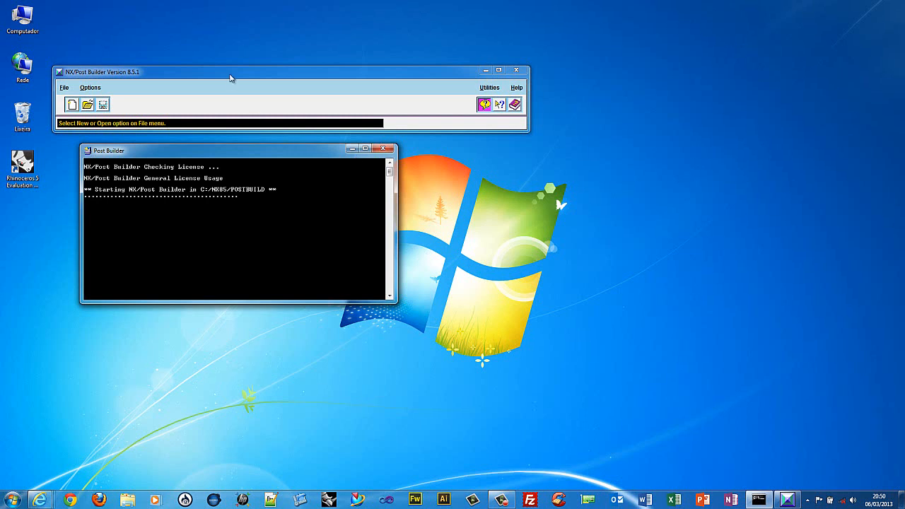
left_click_drag(232, 74, 237, 42)
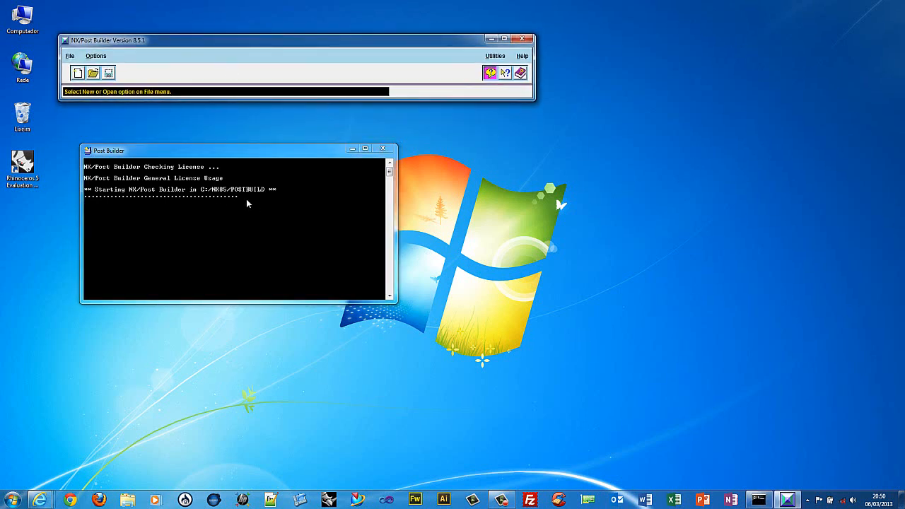
left_click_drag(165, 44, 159, 21)
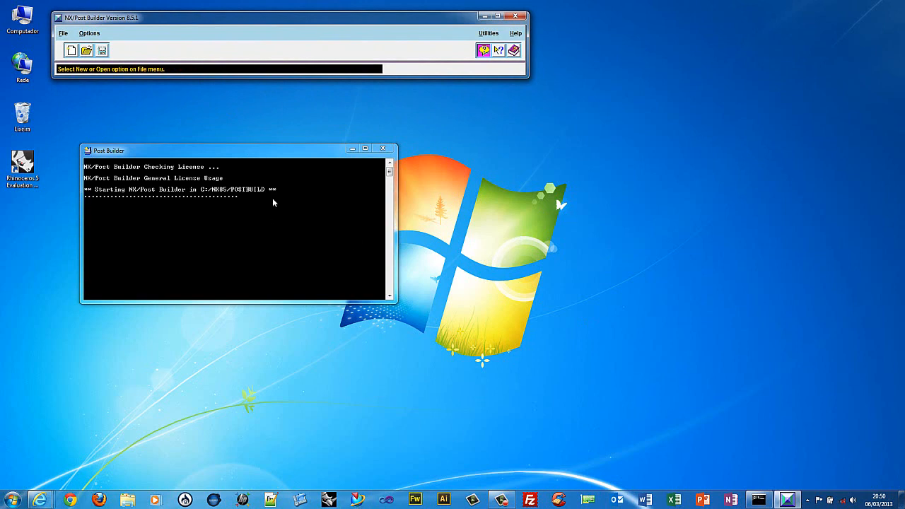
left_click_drag(235, 151, 281, 109)
left_click_drag(254, 23, 272, 35)
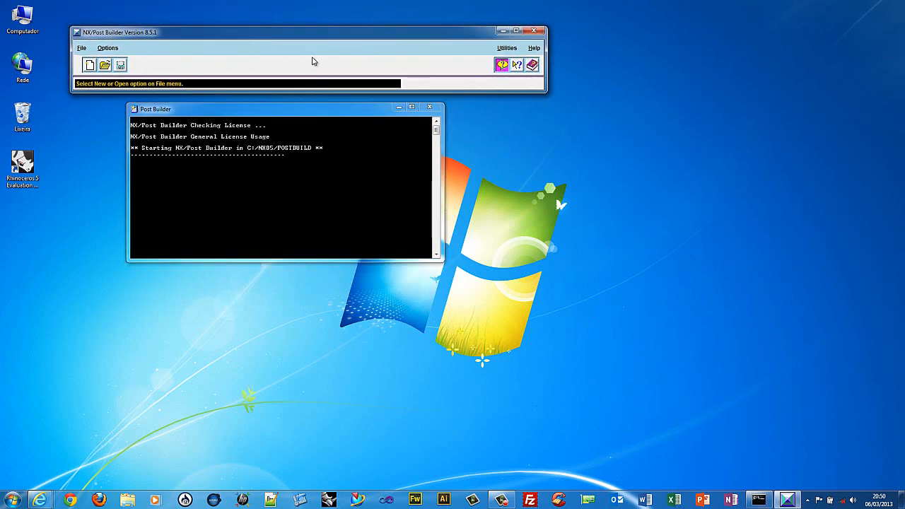
- Examine the available file, option, utility and help commands, including the custom command validation and post backup choices
left_click(82, 49)
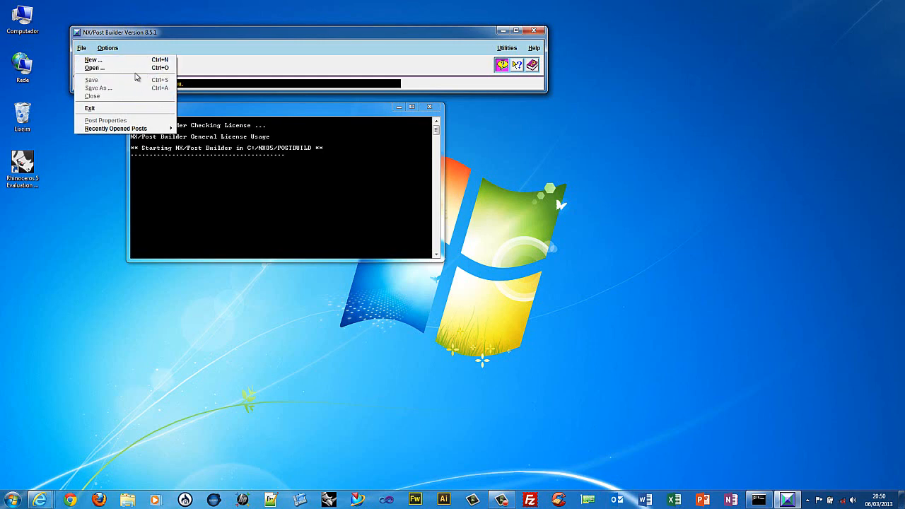
left_click(117, 55)
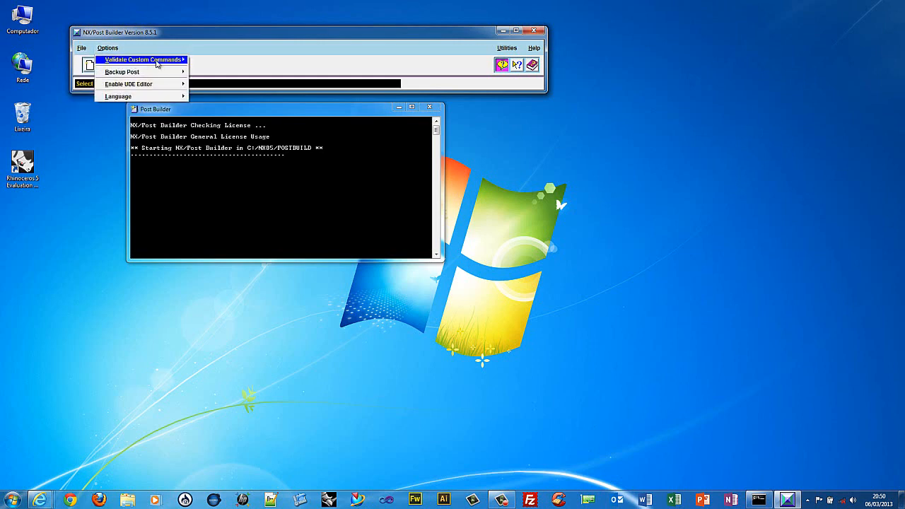
left_click(234, 54)
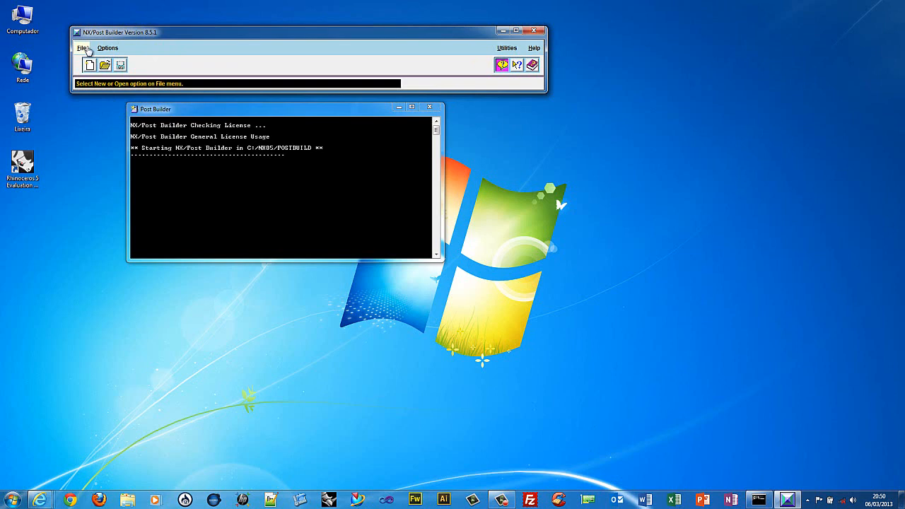
left_click(109, 50)
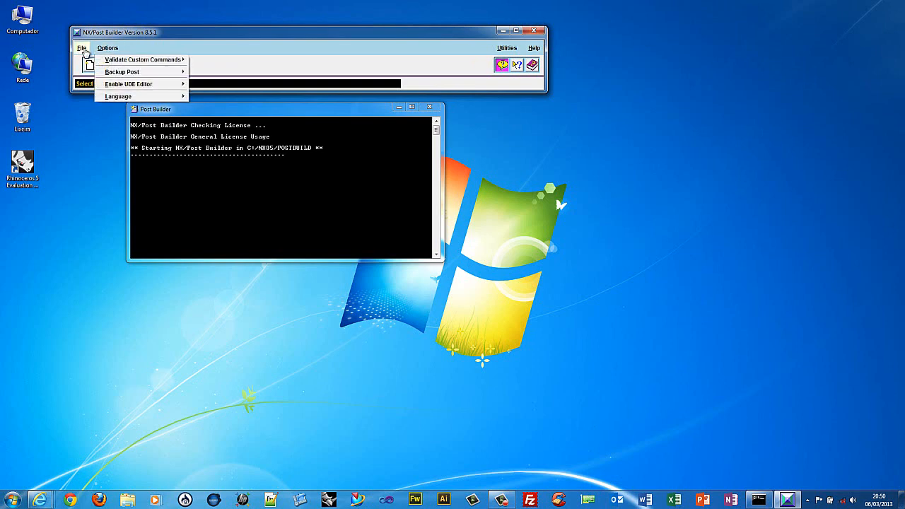
left_click(82, 50)
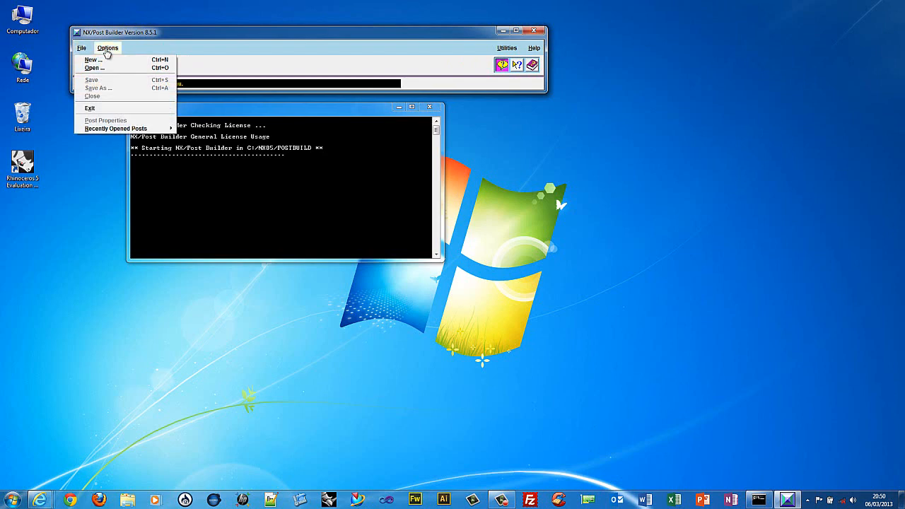
left_click(104, 51)
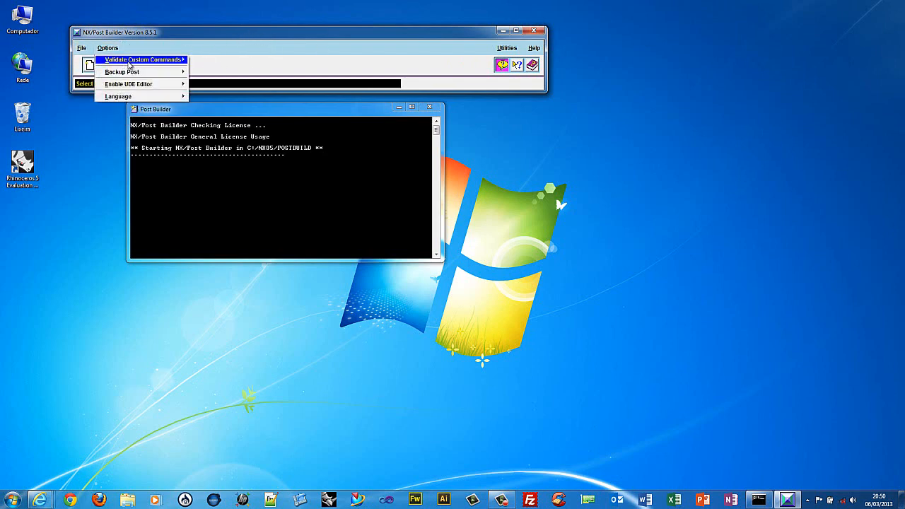
mouse_move(130, 62)
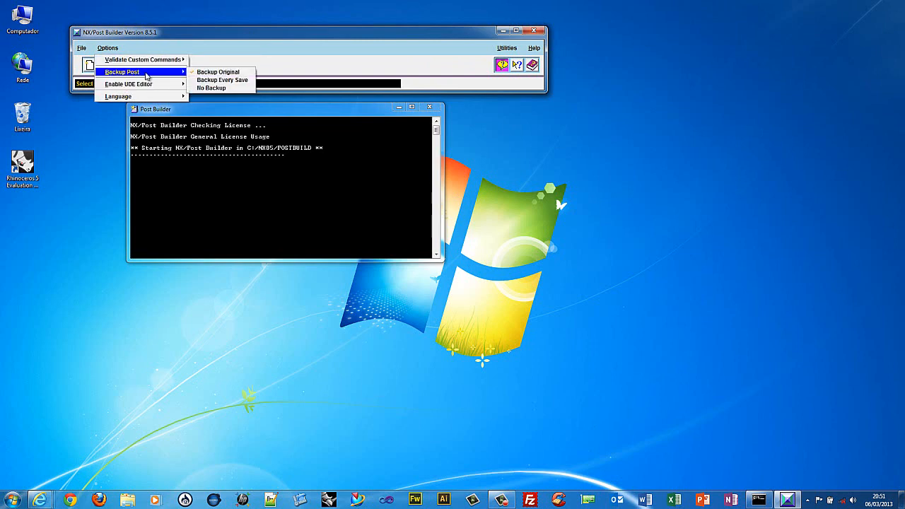
mouse_move(149, 87)
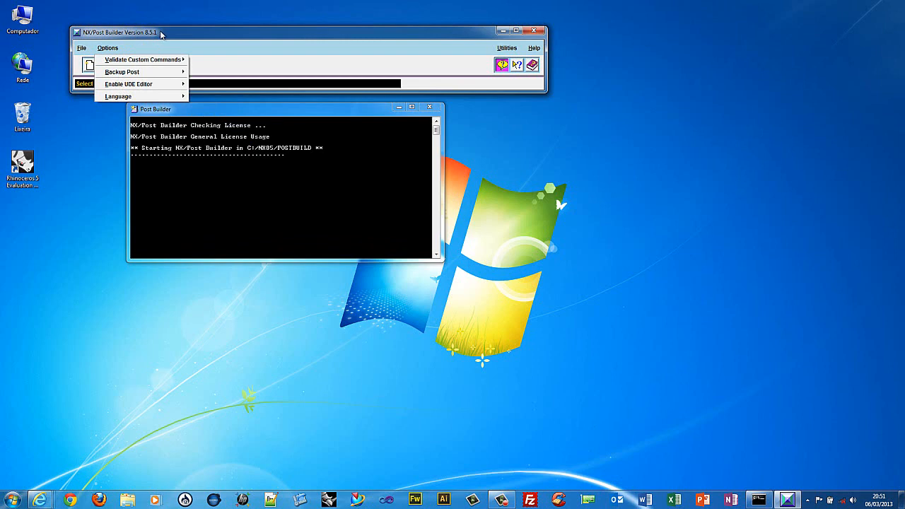
left_click(504, 49)
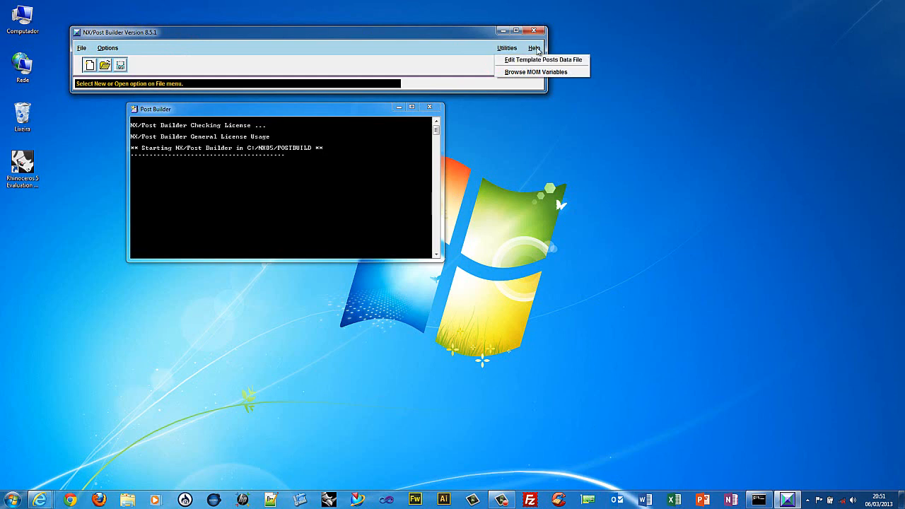
left_click(534, 48)
left_click(440, 41)
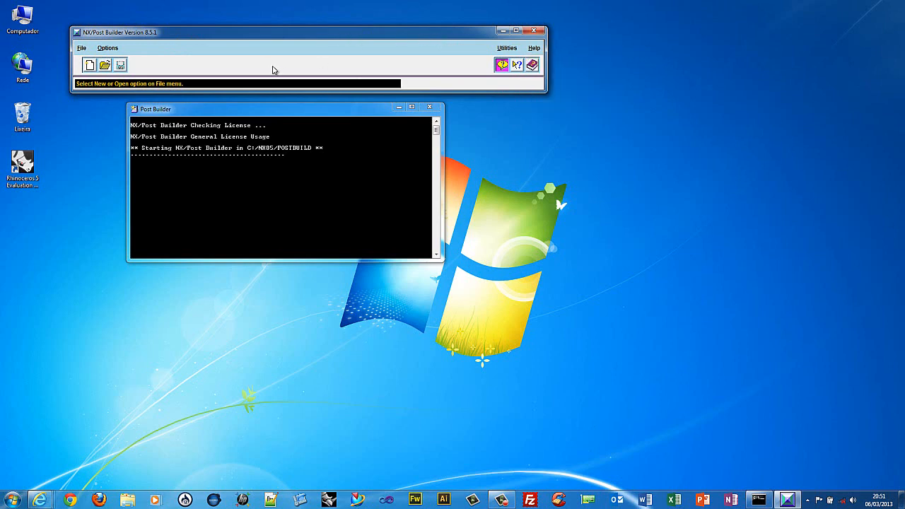
- Start opening an existing post and delete the test subfolder from the postprocessor folder
left_click(104, 64)
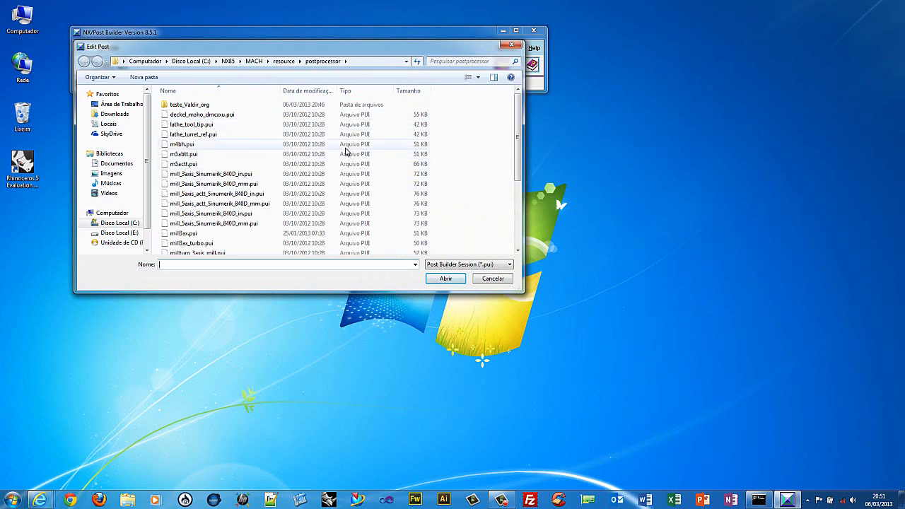
right_click(189, 105)
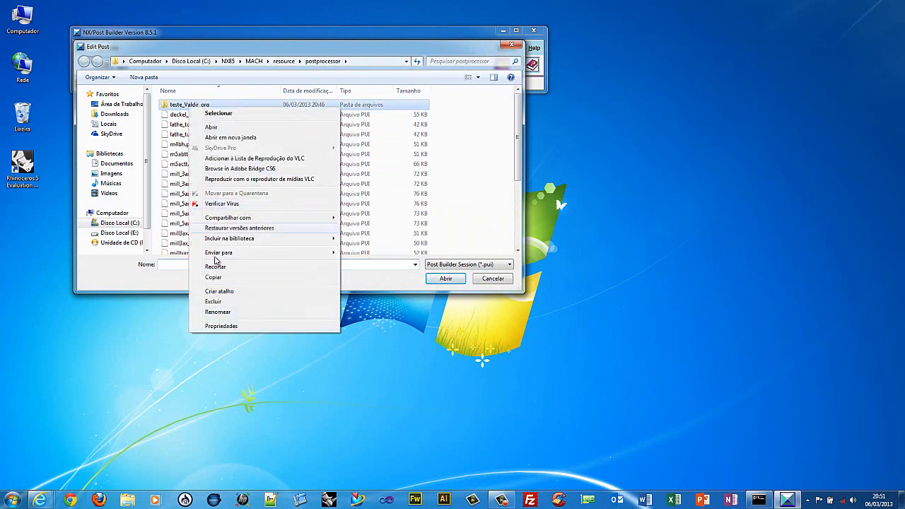
left_click(214, 301)
key("Return")
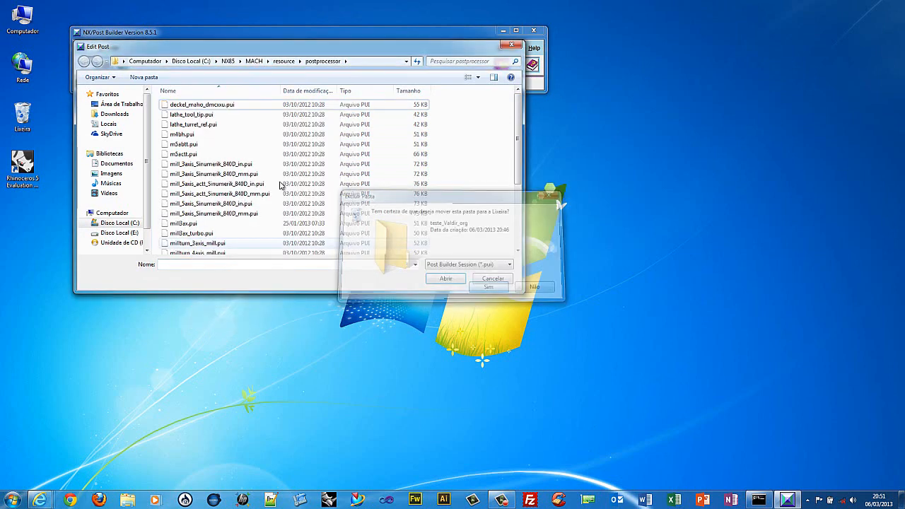
- Copy the postprocessor folder's path, open C:\NX85\MACH\resource\postprocessor in Windows Explorer and look through its files
scroll(222, 137, "down", 4)
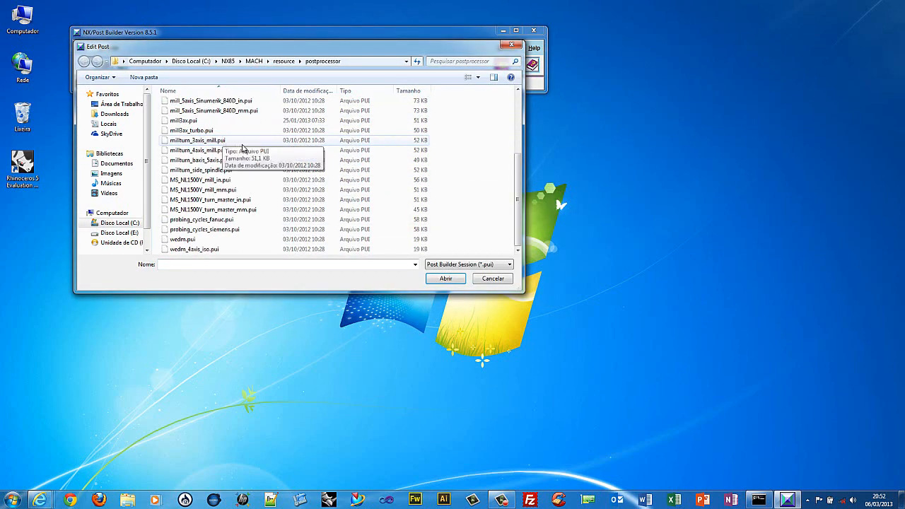
scroll(244, 146, "up", 4)
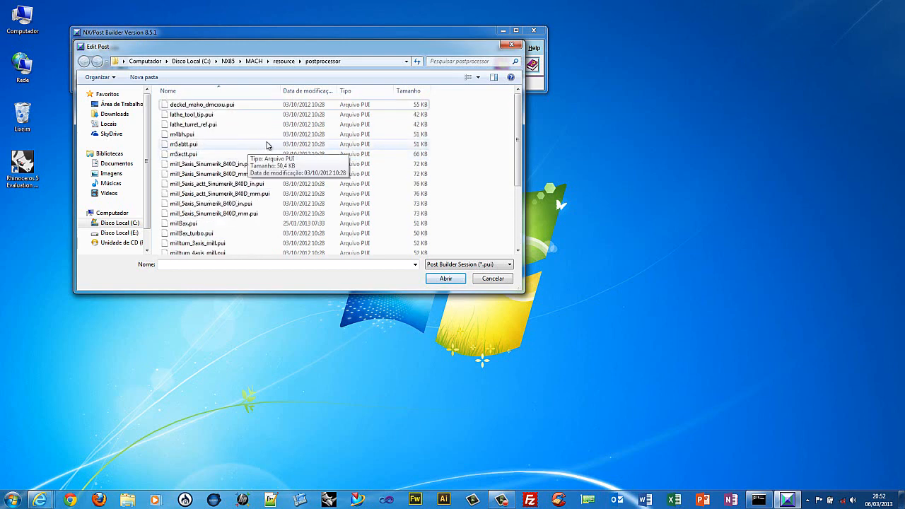
left_click(357, 62)
key("ctrl+c")
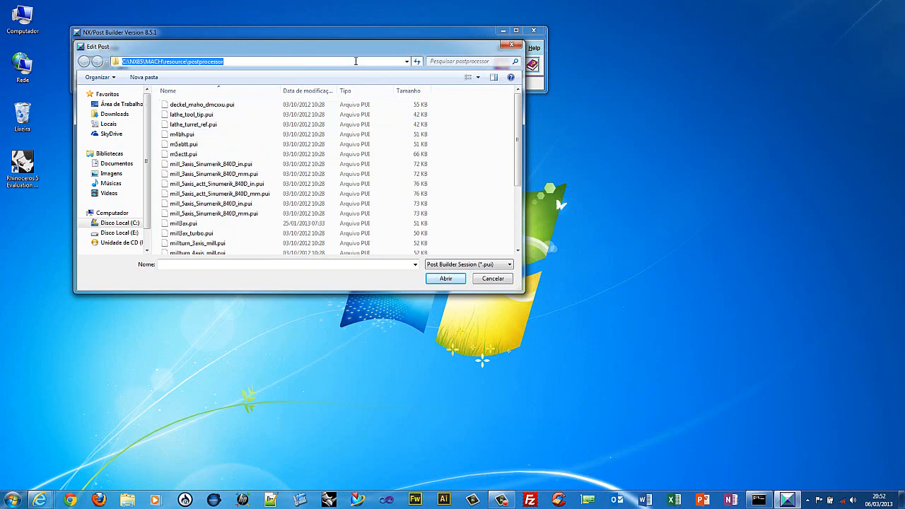
left_click(613, 111)
key("super+e")
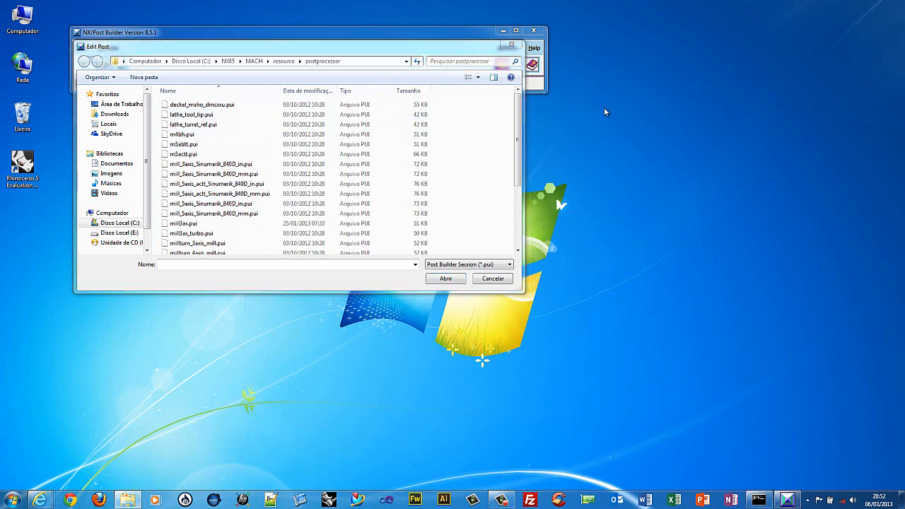
left_click(343, 33)
key("ctrl+v")
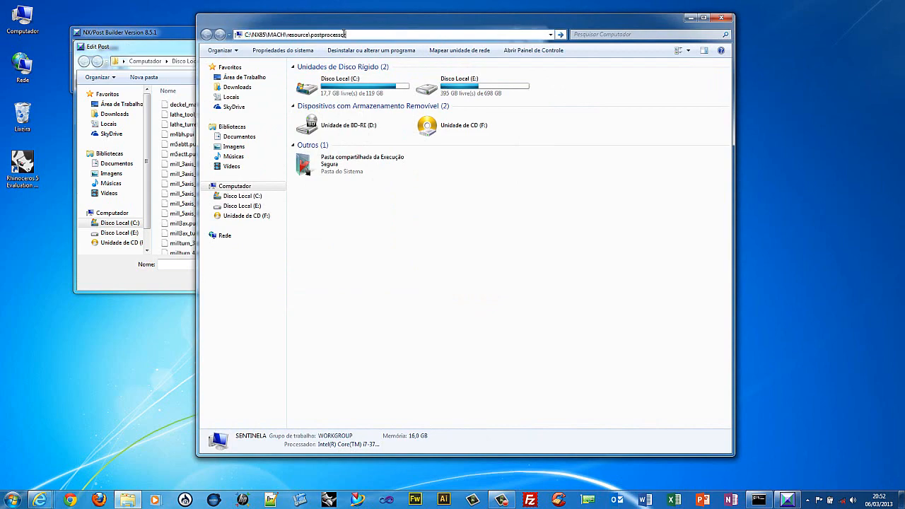
key("Return")
scroll(375, 174, "down", 7)
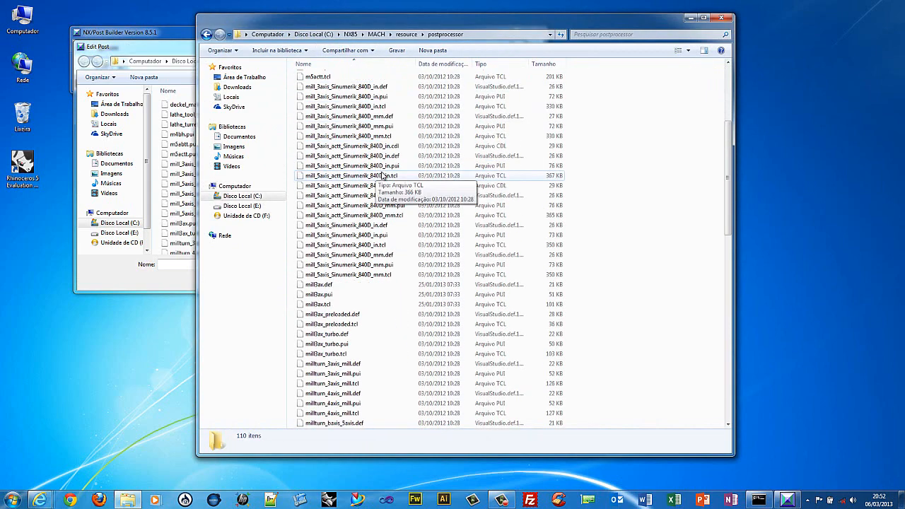
scroll(376, 169, "up", 9)
scroll(378, 164, "down", 14)
scroll(379, 162, "down", 11)
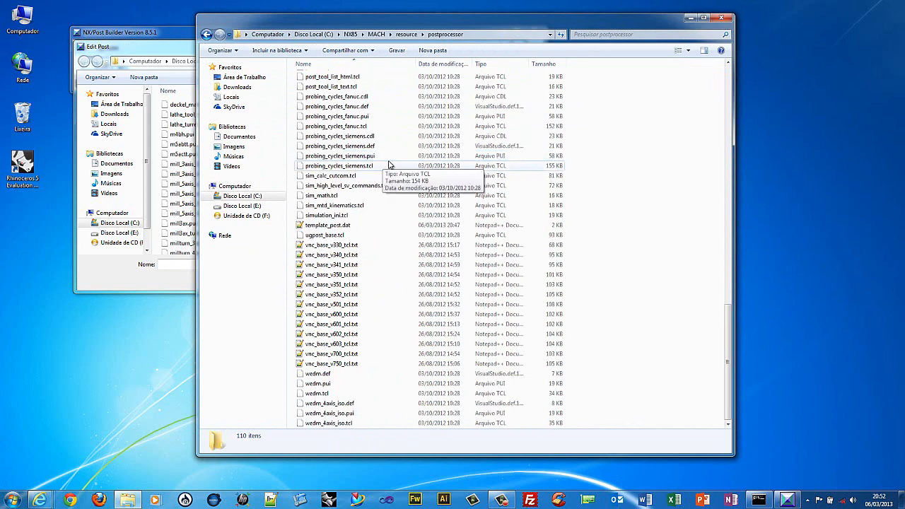
- Switch to NX 8.5 and open the recent part Suporte_SHANK_ToolDefition.prt from the history
left_click(357, 501)
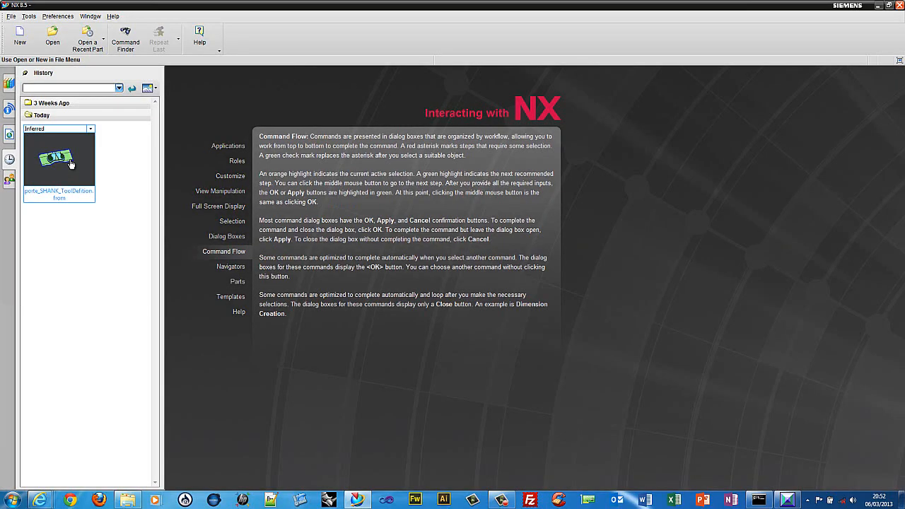
left_click(71, 163)
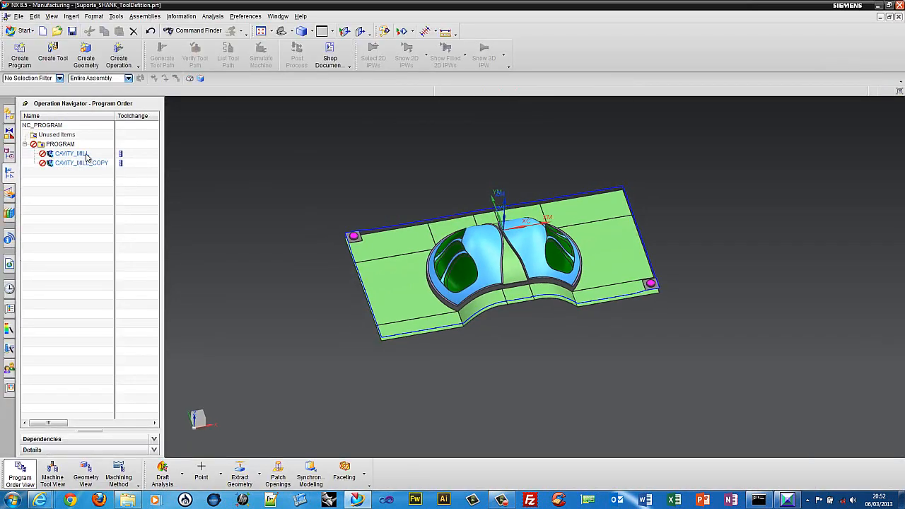
- Generate and accept the tool paths of CAVITY_MILL and CAVITY_MILL_COPY, and select their parent group PROGRAM
left_click(71, 154)
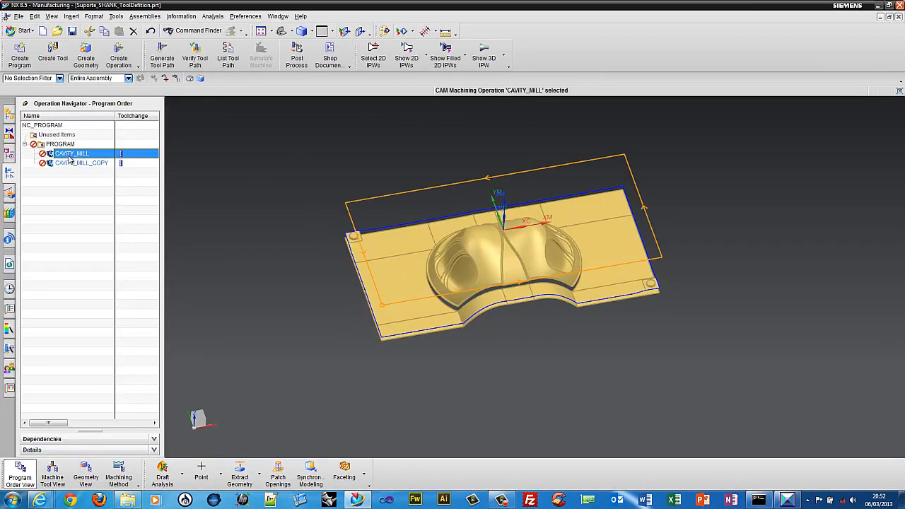
left_click(83, 164, "ctrl")
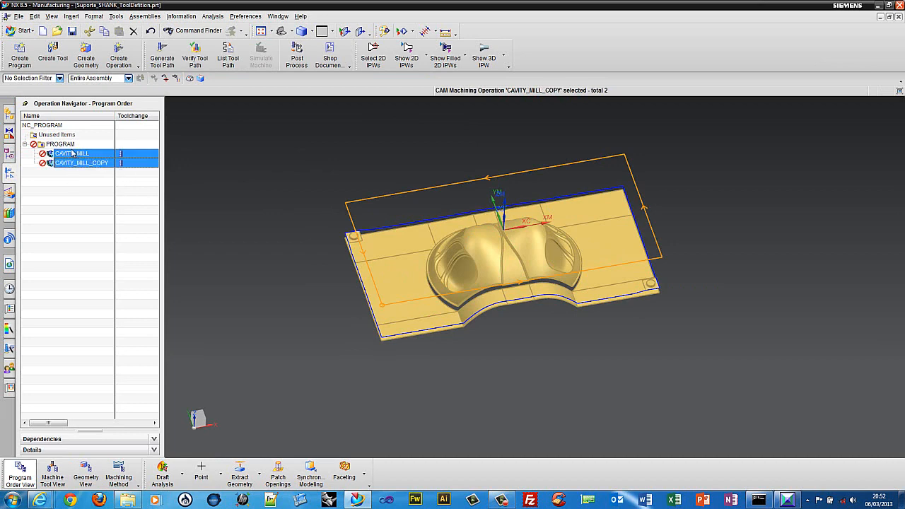
right_click(68, 158)
left_click(94, 203)
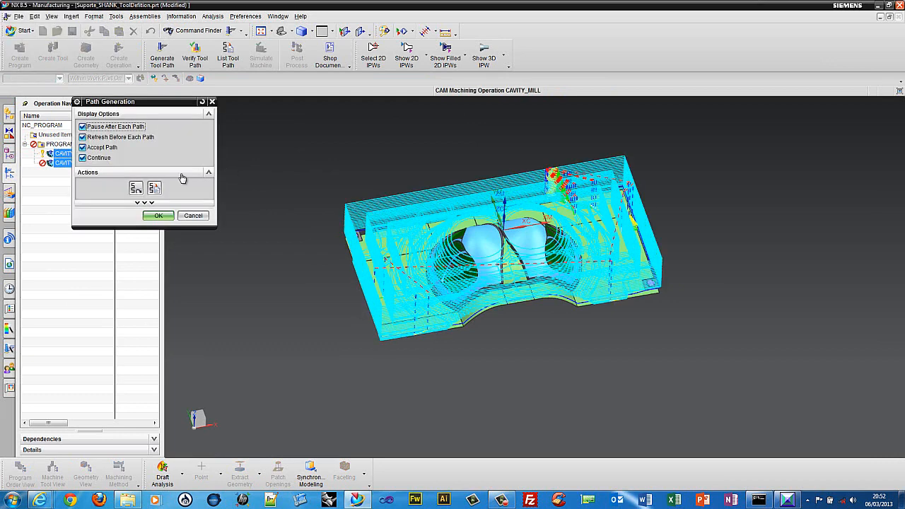
left_click(155, 215)
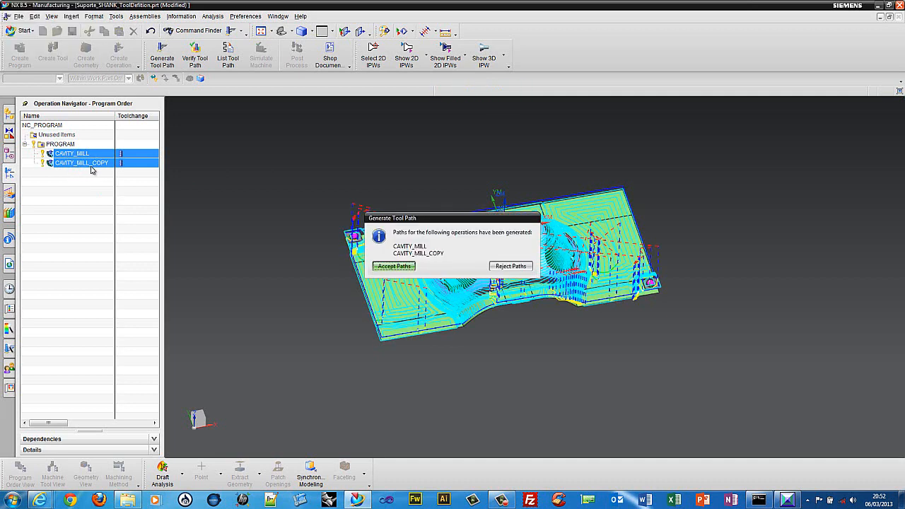
left_click(380, 266)
left_click(86, 145)
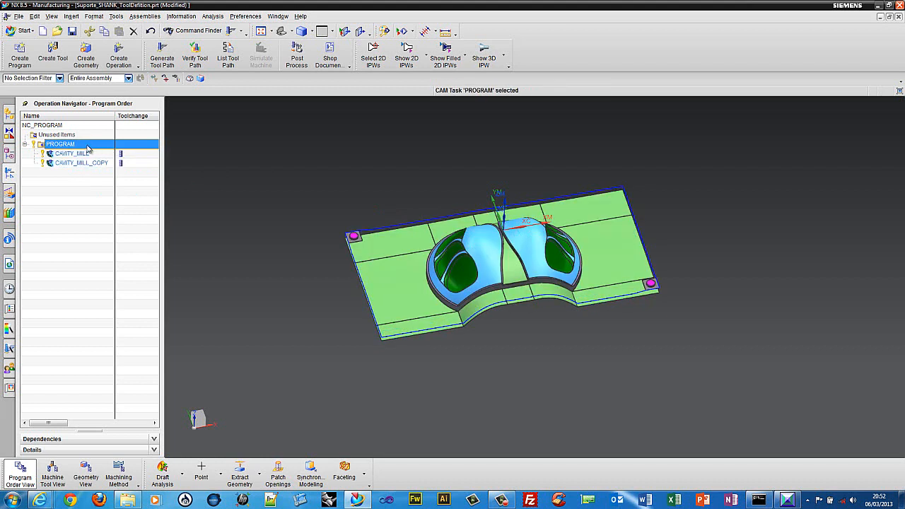
- Start postprocessing the PROGRAM group and look through the list of available postprocessors
left_click(298, 61)
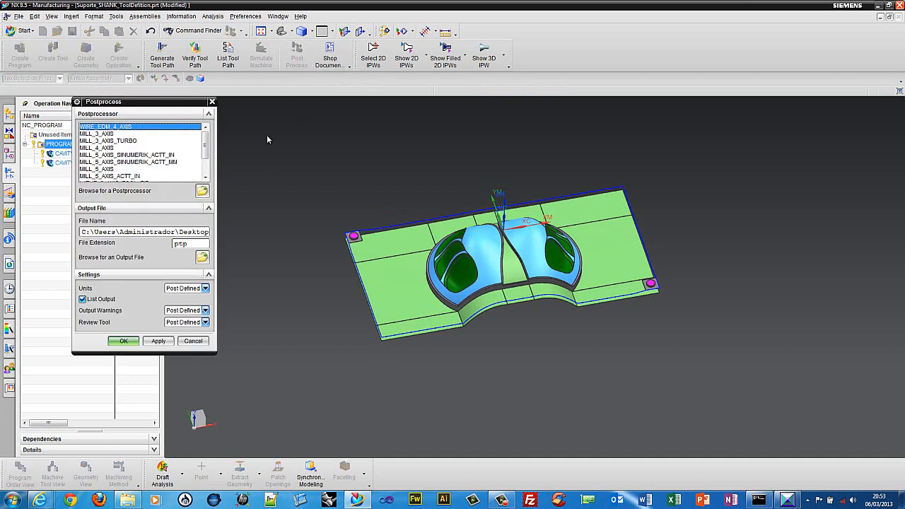
left_click_drag(194, 101, 277, 101)
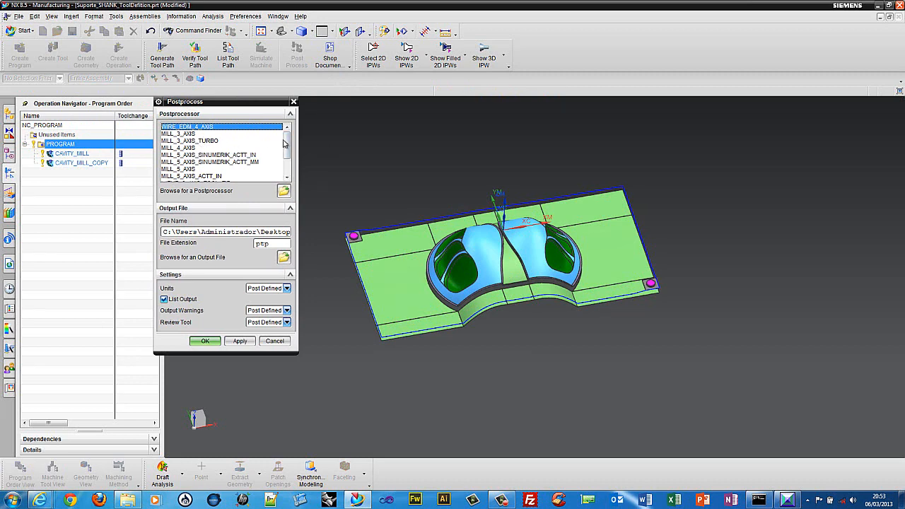
mouse_move(287, 145)
left_mouse_down()
mouse_move(292, 166)
mouse_move(289, 143)
left_mouse_up()
left_click_drag(289, 147, 290, 163)
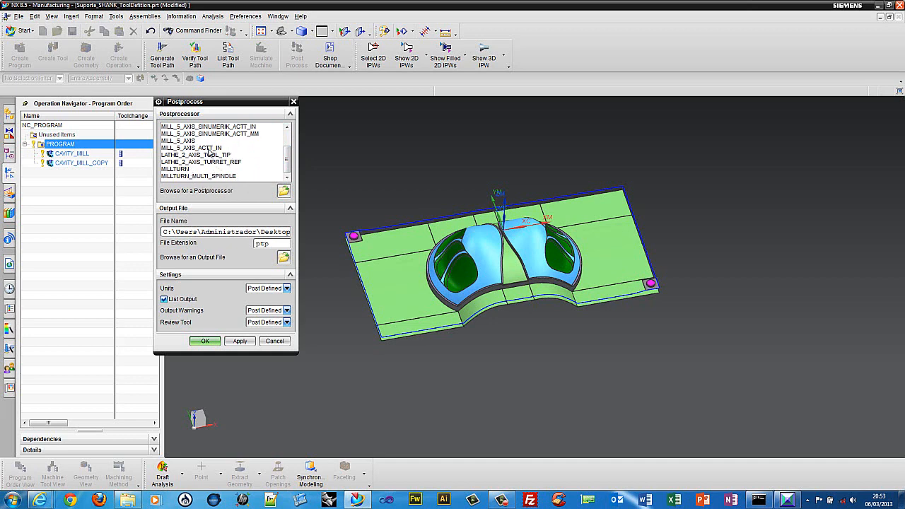
mouse_move(286, 160)
left_mouse_down()
mouse_move(285, 138)
mouse_move(285, 168)
left_mouse_up()
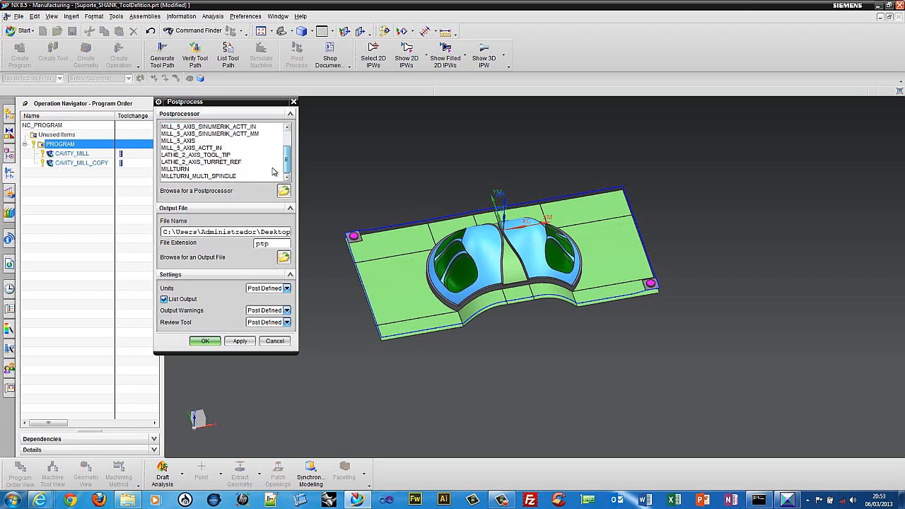
scroll(228, 161, "up", 5)
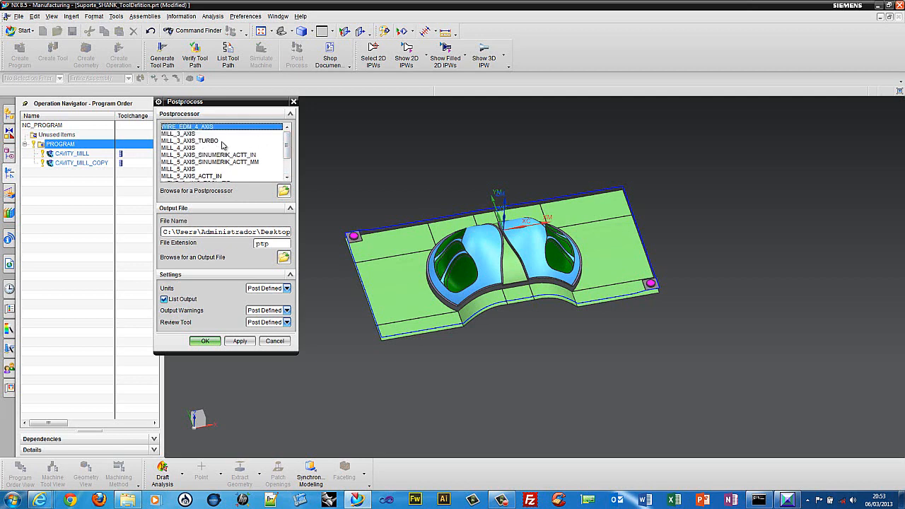
- Browse for a postprocessor file, pick m5actt.pui and look through the other PUI files in the postprocessor folder
left_click(283, 191)
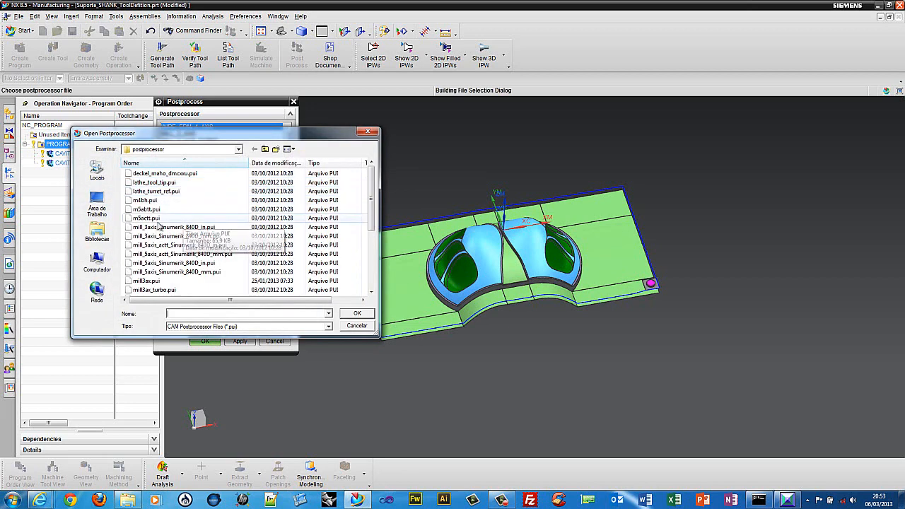
left_click(160, 218)
scroll(163, 223, "down", 3)
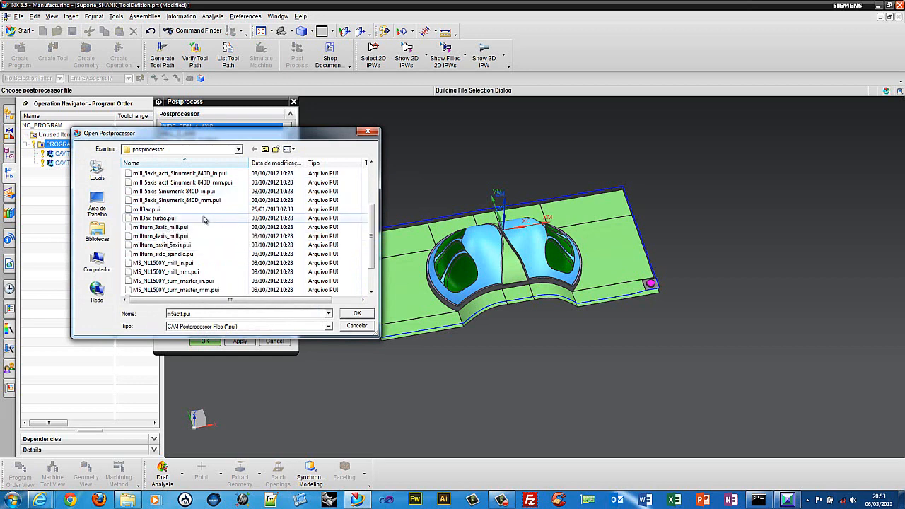
left_click(357, 313)
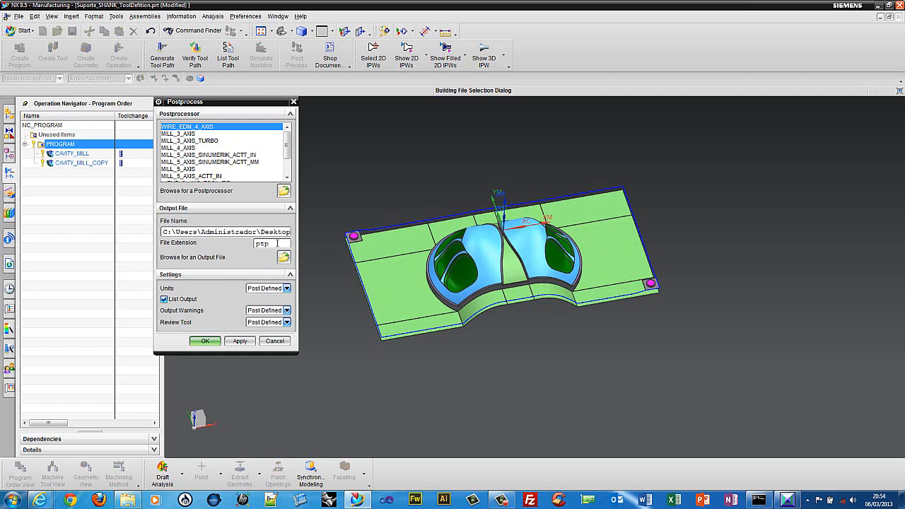
- Compare the output file extensions of several listed postprocessors, from MILL_5_AXIS_SINUMERIK_ACTT_IN through MILL_3_AXIS to MILL_5_AXIS_ACTT_IN
double_click(277, 244)
left_click_drag(222, 103, 285, 119)
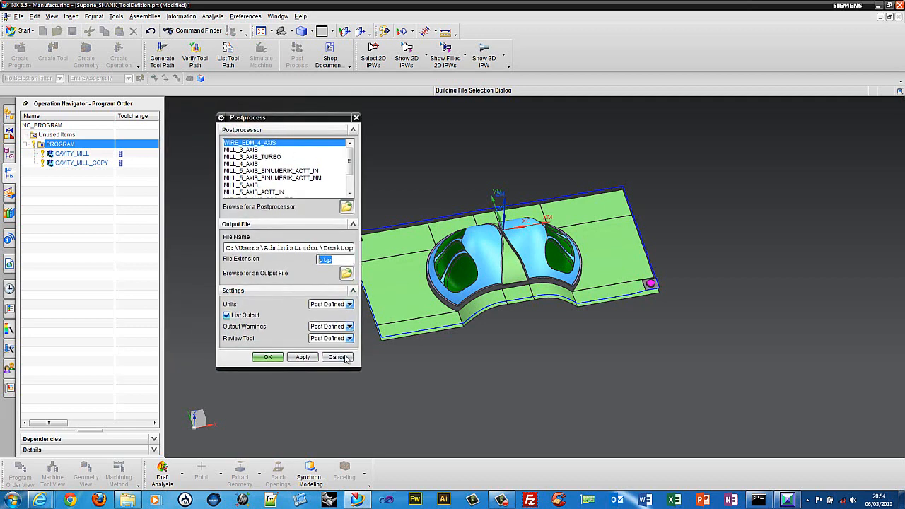
left_click(233, 171)
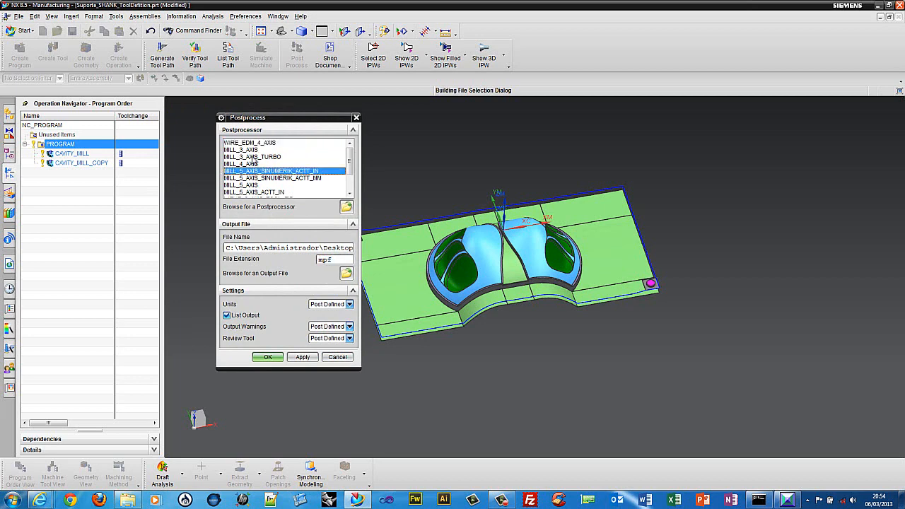
left_click(245, 149)
left_click(246, 143)
left_click(249, 157)
left_click(251, 178)
left_click(254, 192)
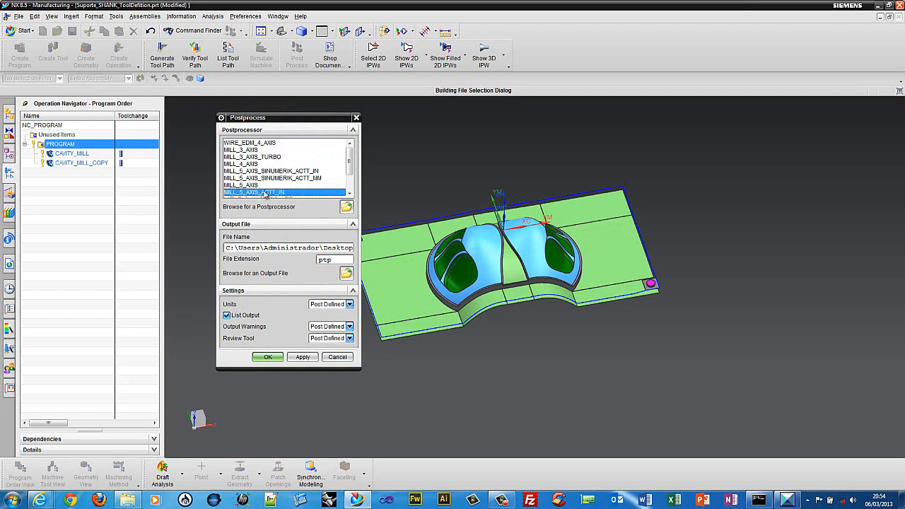
- Switch to Windows Explorer, open template_post.dat in Notepad++ and examine its list of postprocessor entries
left_click(128, 500)
left_click(337, 226)
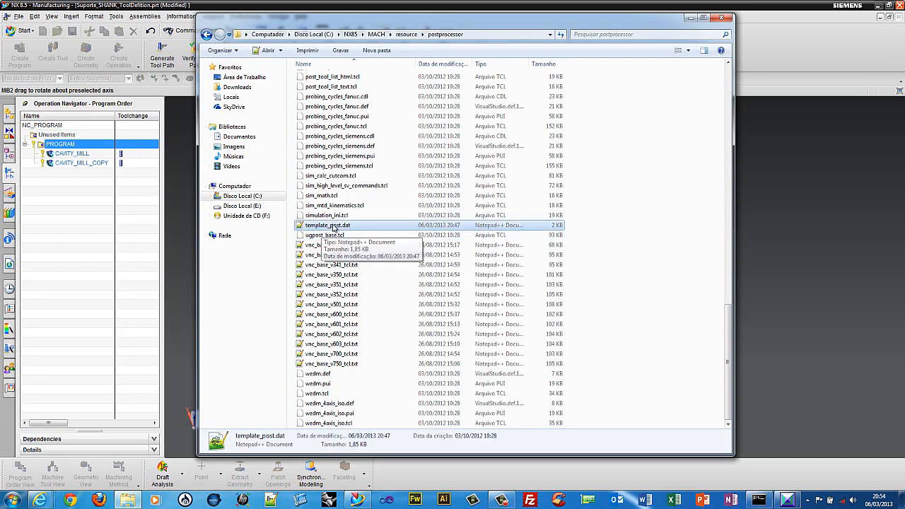
double_click(333, 227)
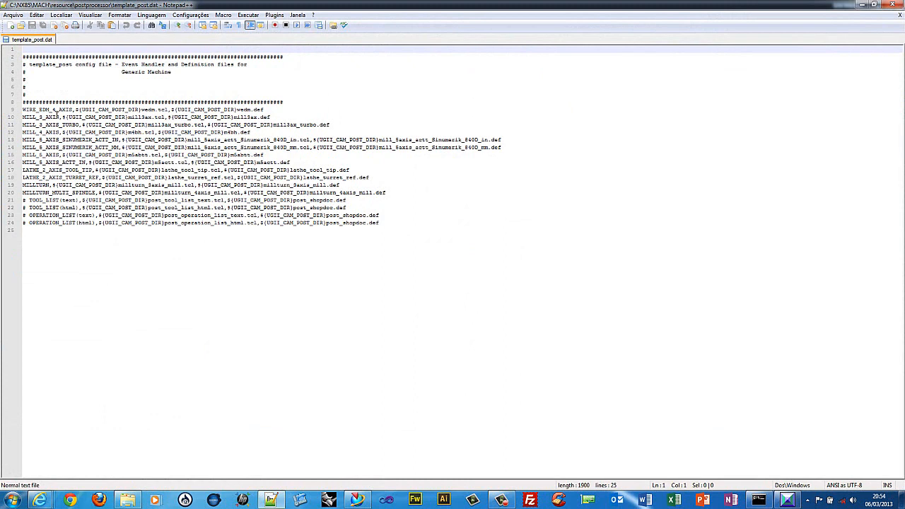
left_click_drag(54, 109, 88, 208)
left_click(119, 224)
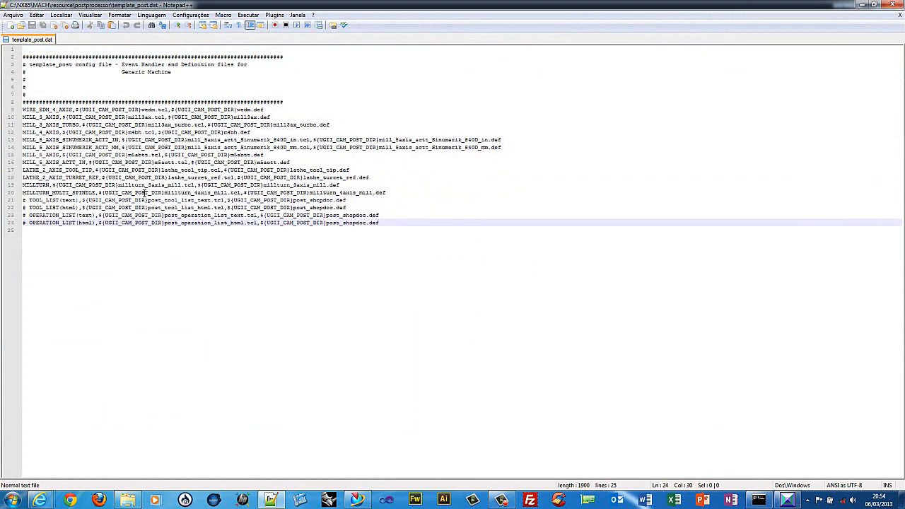
left_click_drag(349, 200, 4, 112)
left_click(55, 185)
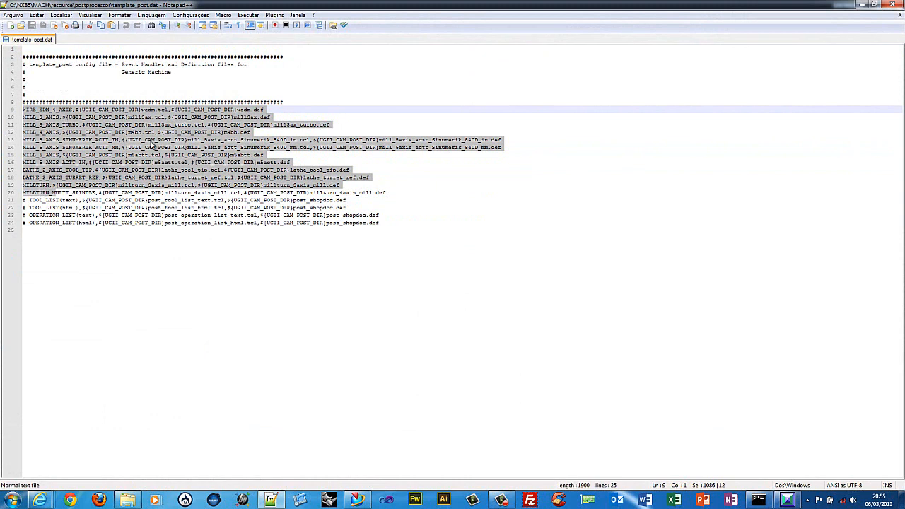
- Compare the postprocessor list in NX with the names in template_post.dat, starting with WIRE_EDM_4_AXIS
left_click(358, 500)
mouse_move(348, 156)
left_mouse_down()
mouse_move(349, 181)
mouse_move(348, 155)
left_mouse_up()
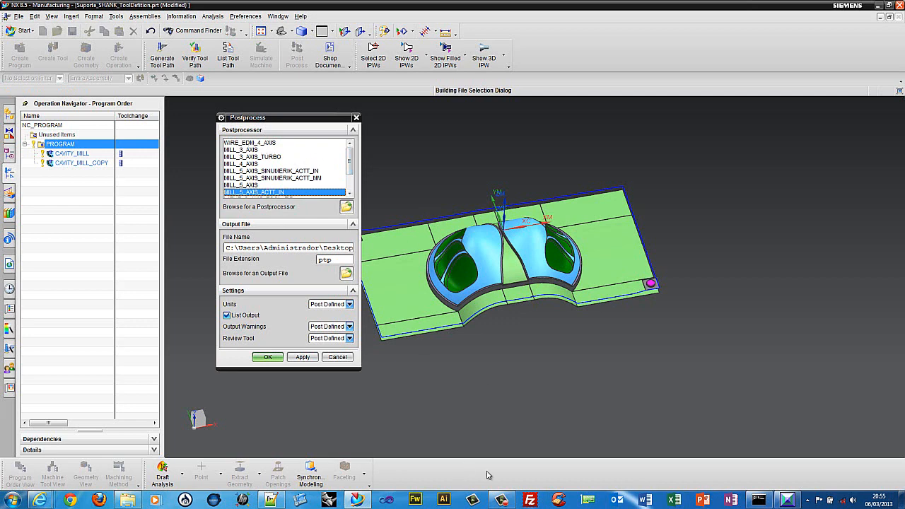
left_click(270, 500)
left_click(40, 111)
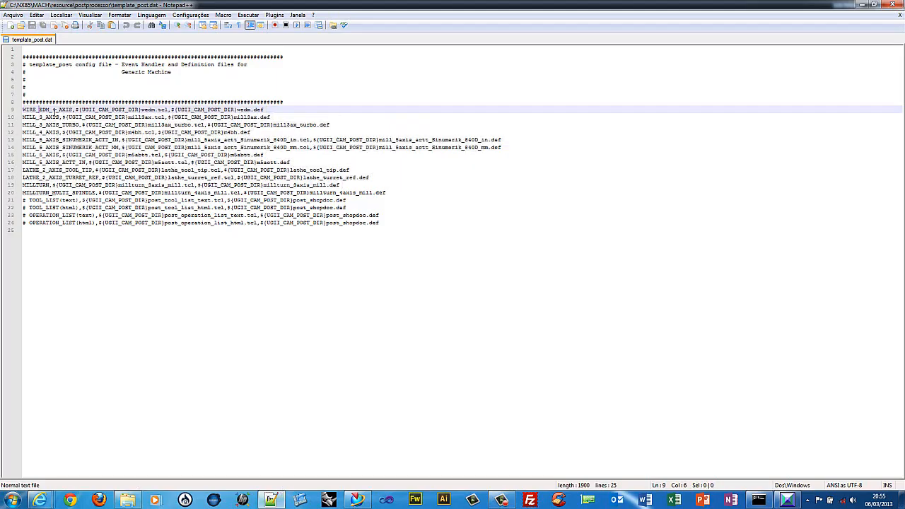
left_click_drag(73, 110, 26, 111)
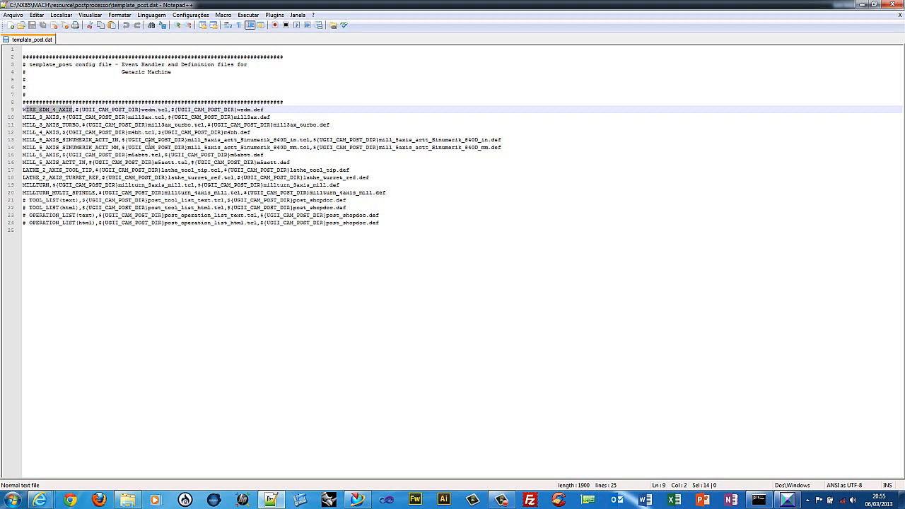
left_click(96, 132)
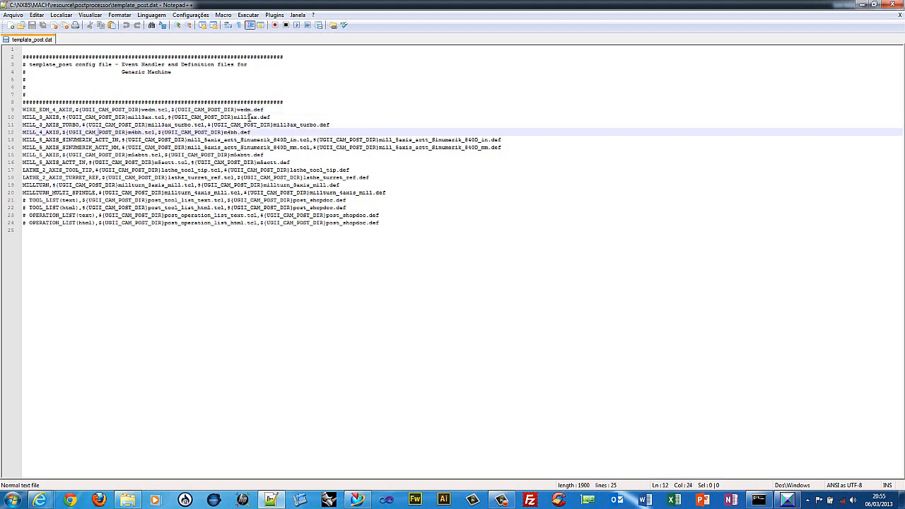
- Cancel the pending opening of a post in Post Builder and examine the full WIRE_EDM_4_AXIS line in template_post.dat
left_click(250, 117)
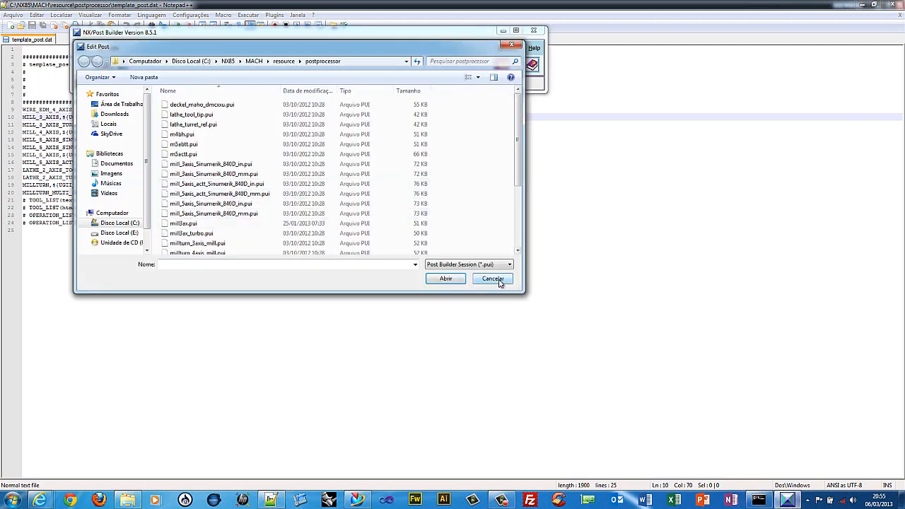
left_click(489, 278)
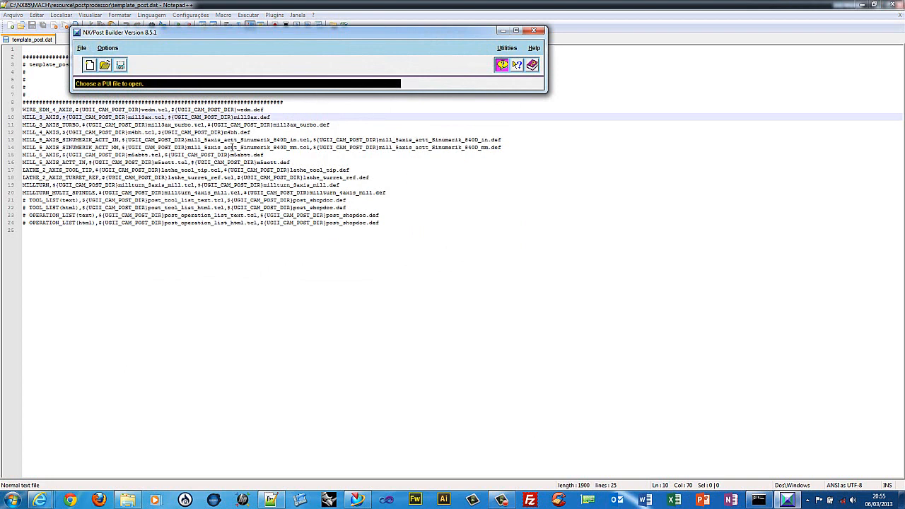
left_click_drag(267, 109, 22, 110)
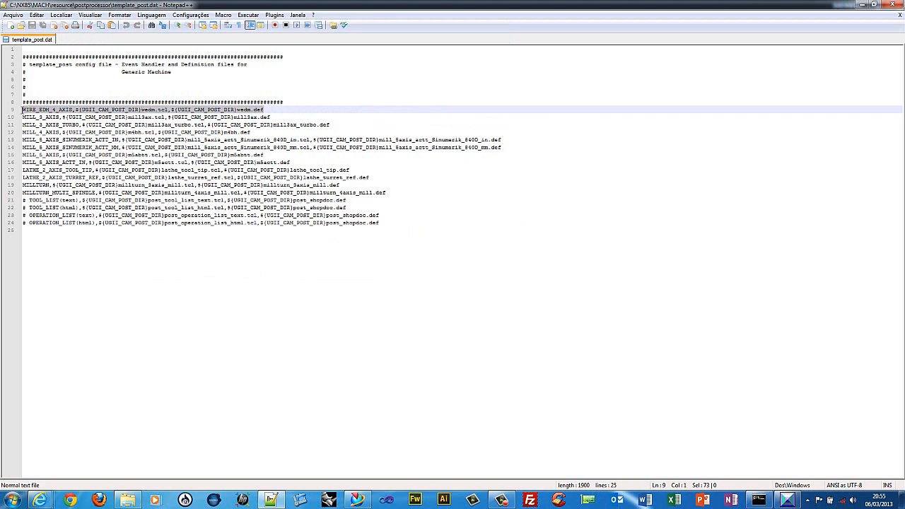
left_click(272, 109)
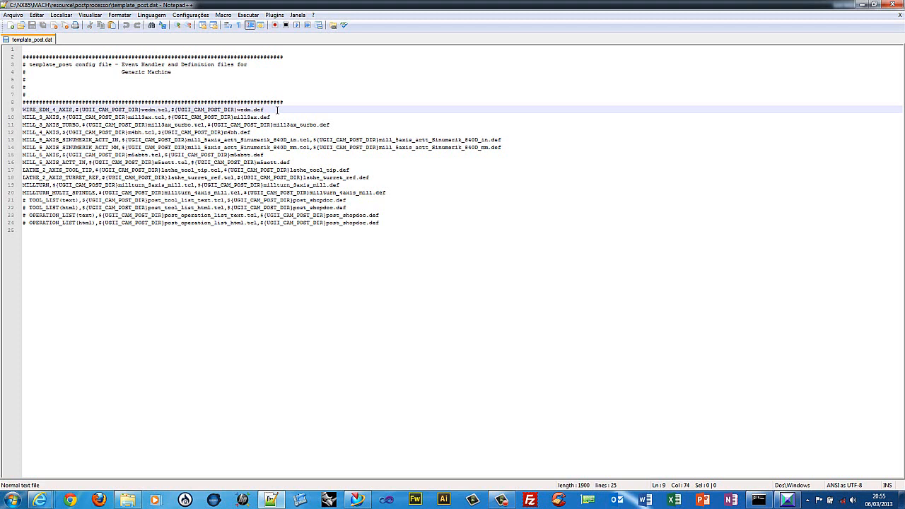
left_click_drag(262, 109, 31, 110)
left_click_drag(265, 110, 26, 110)
- Switch to the postprocessor folder in Windows Explorer and select wedm.def, wedm.pui and wedm.tcl together
left_click(127, 500)
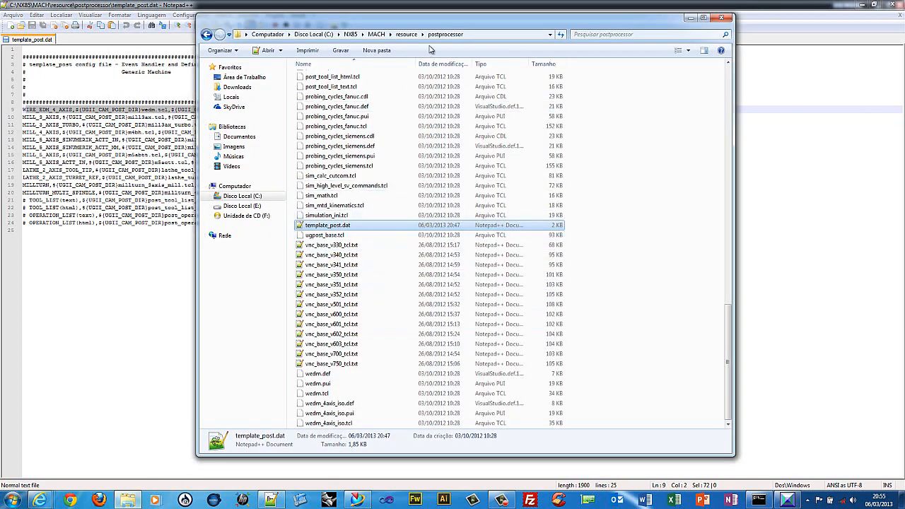
left_click(584, 234)
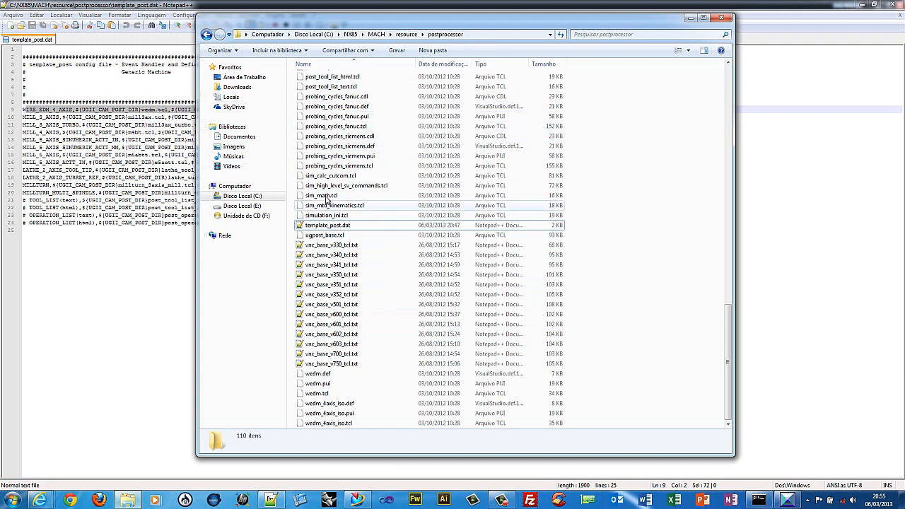
left_click(138, 268)
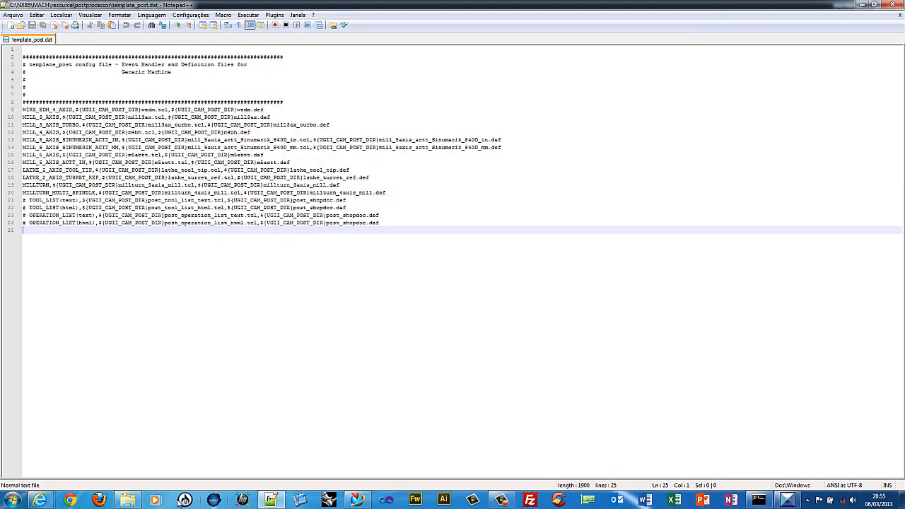
left_click(128, 499)
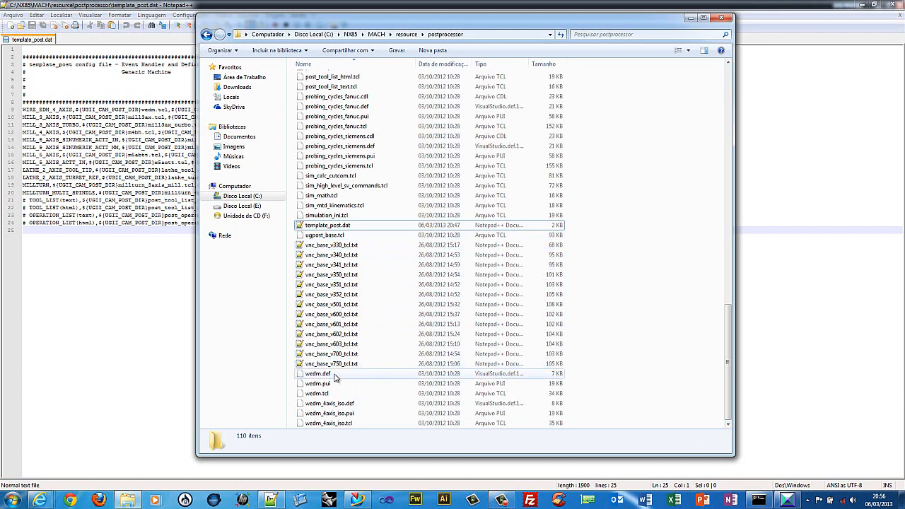
left_click(329, 374)
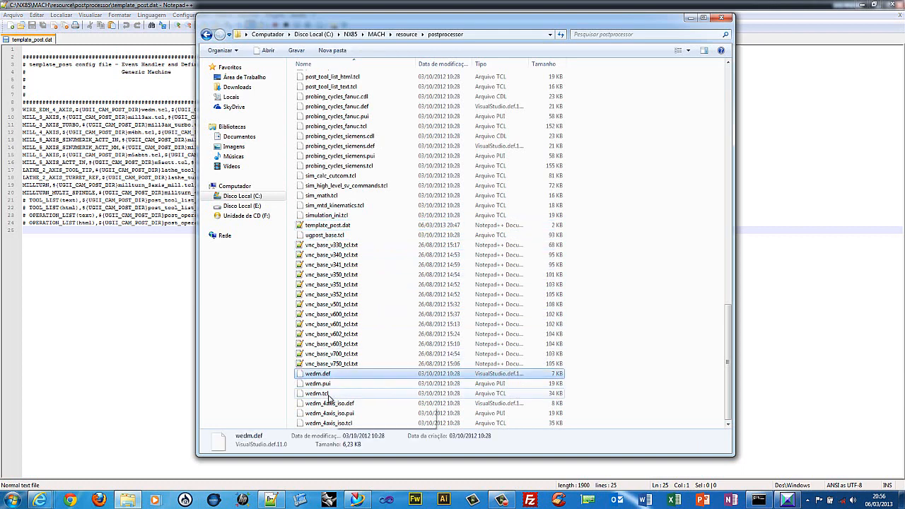
left_click(325, 394, "shift")
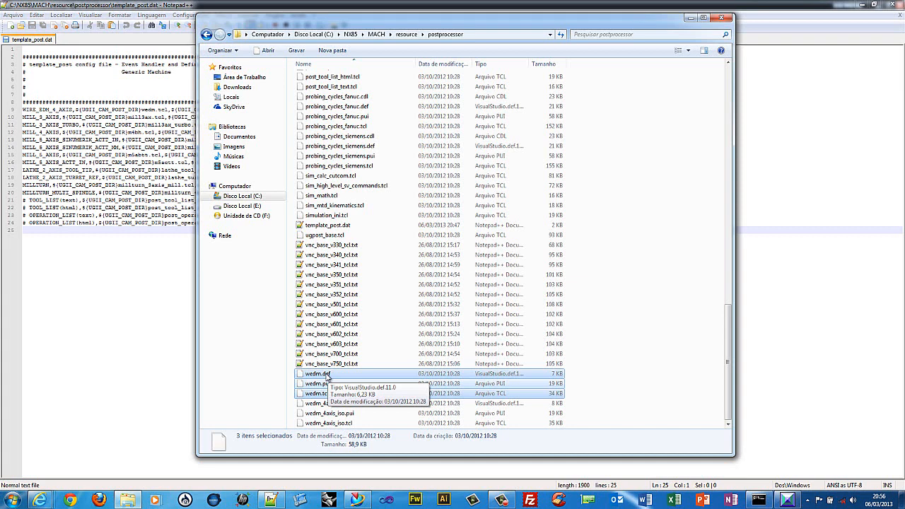
- Open wedm.def in Notepad++ and examine its format declarations and the G_cutcom address declaration
left_click(318, 373)
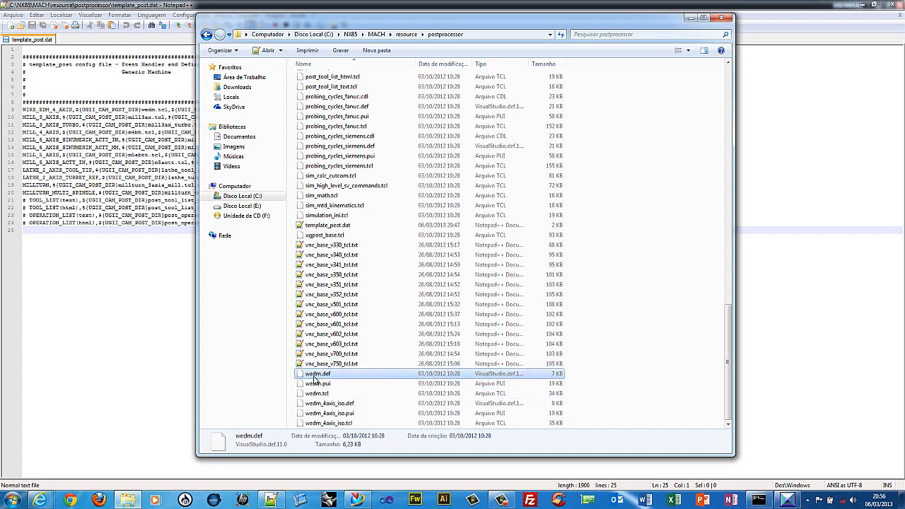
right_click(314, 373)
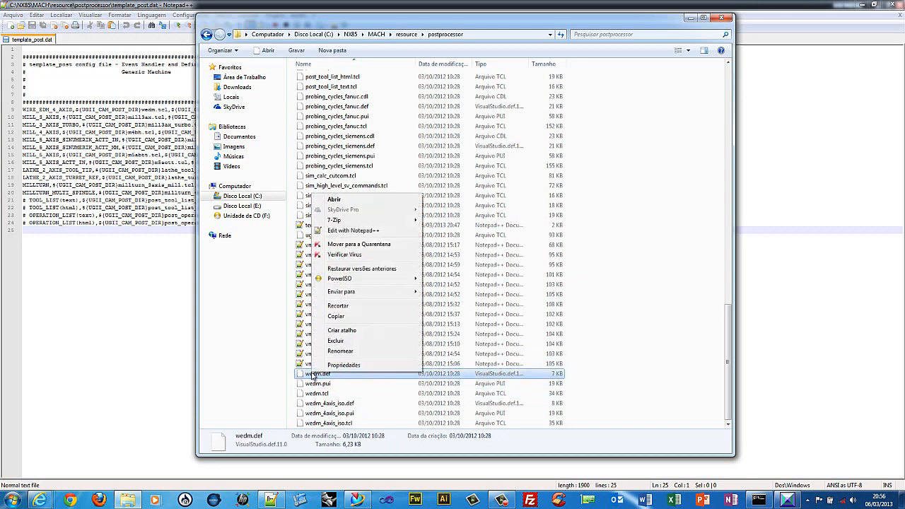
left_click(357, 231)
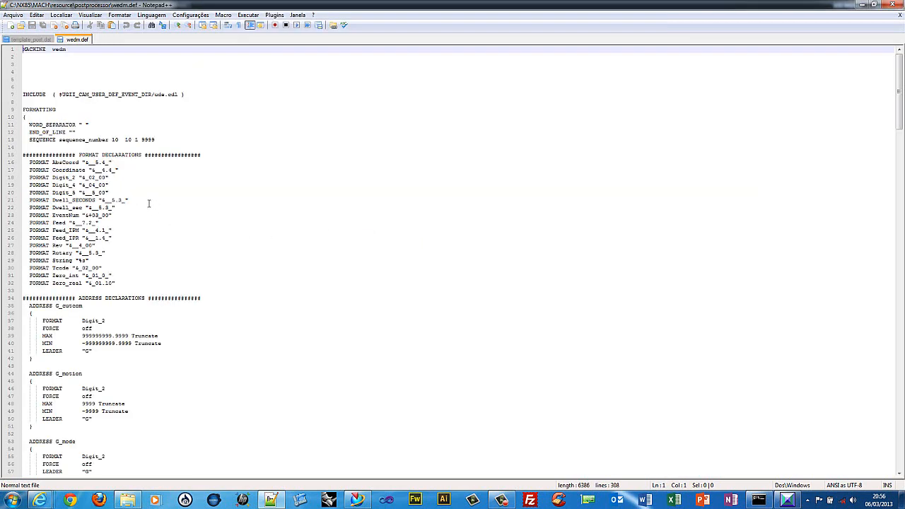
double_click(107, 155)
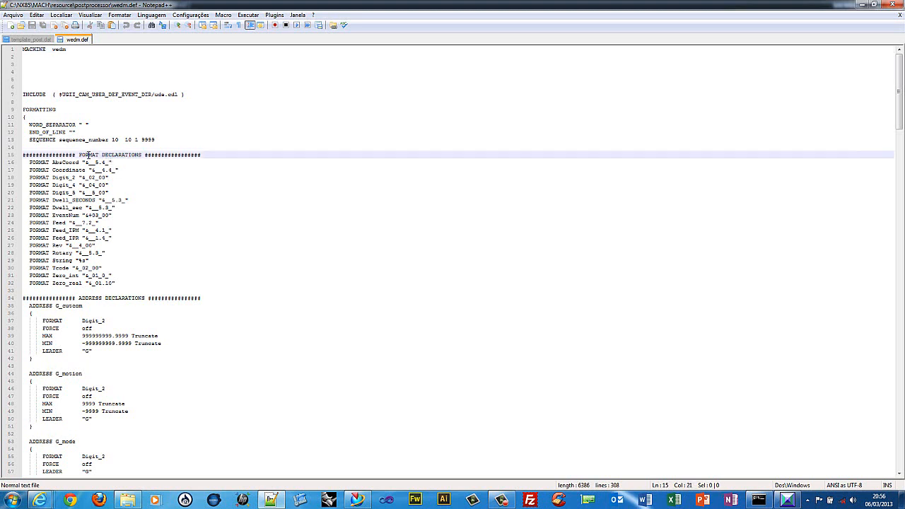
double_click(88, 155)
scroll(110, 261, "down", 3)
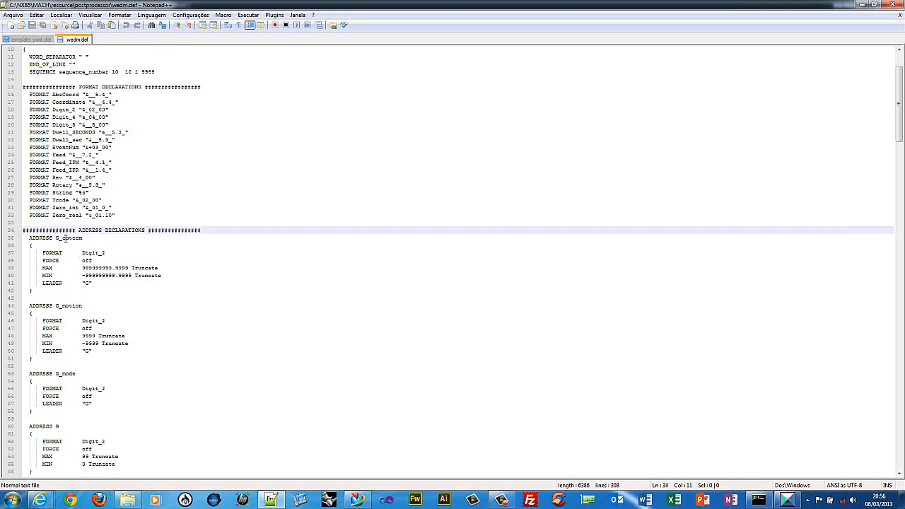
double_click(69, 238)
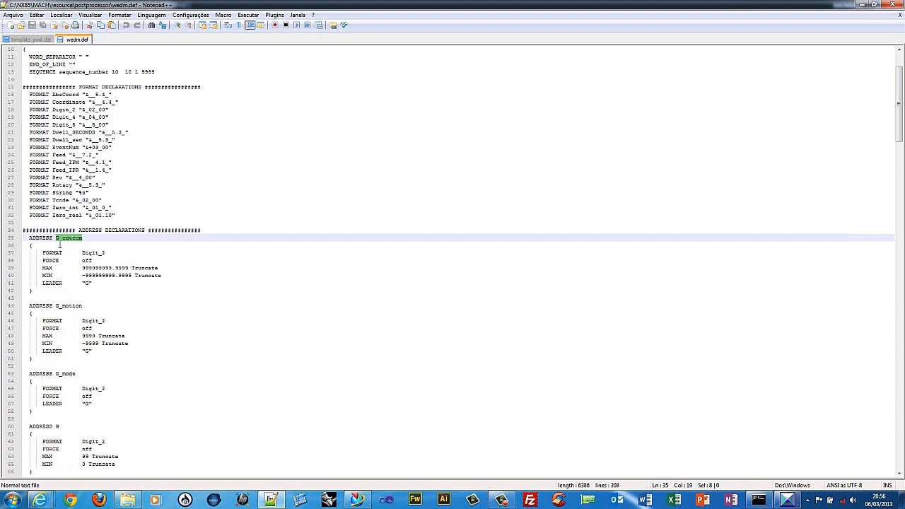
- Examine the G_motion and G_mode address declarations in wedm.def, comparing them with G_cutcom
double_click(69, 306)
double_click(71, 238)
double_click(69, 305)
scroll(129, 268, "down", 2)
scroll(130, 268, "down", 1)
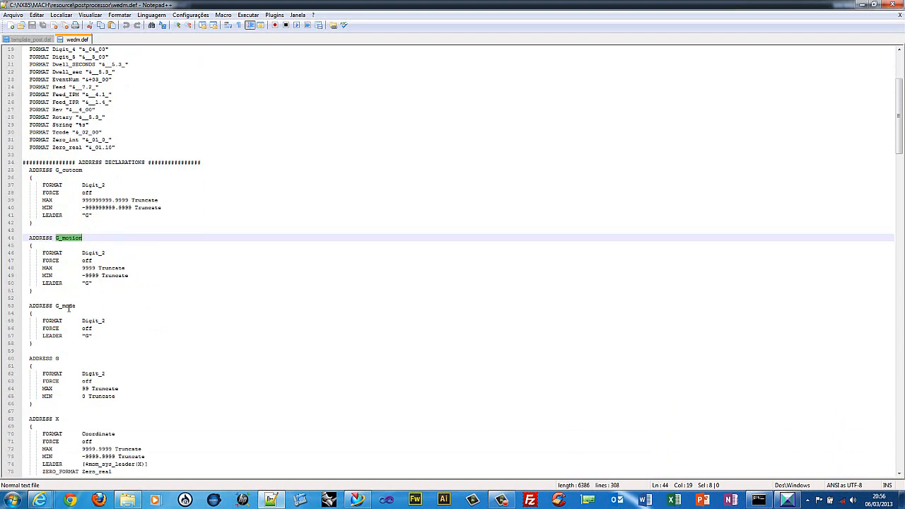
double_click(69, 306)
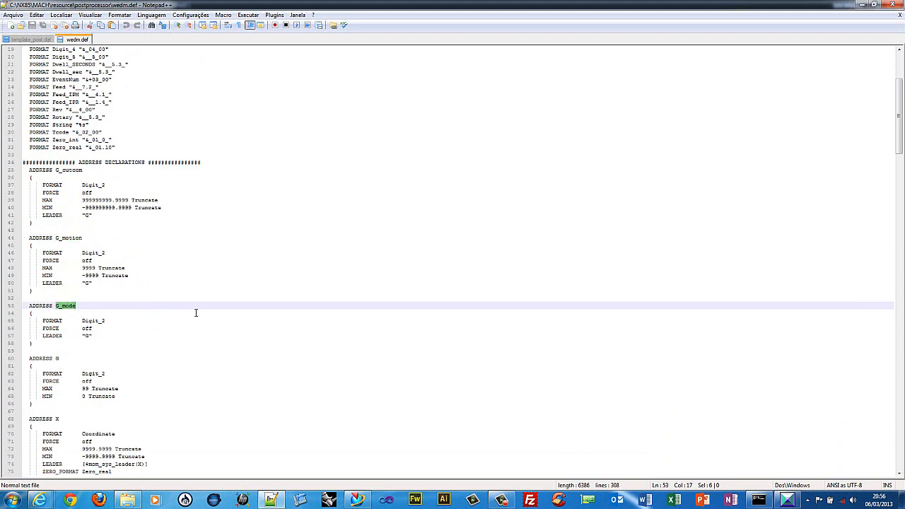
scroll(150, 310, "down", 4)
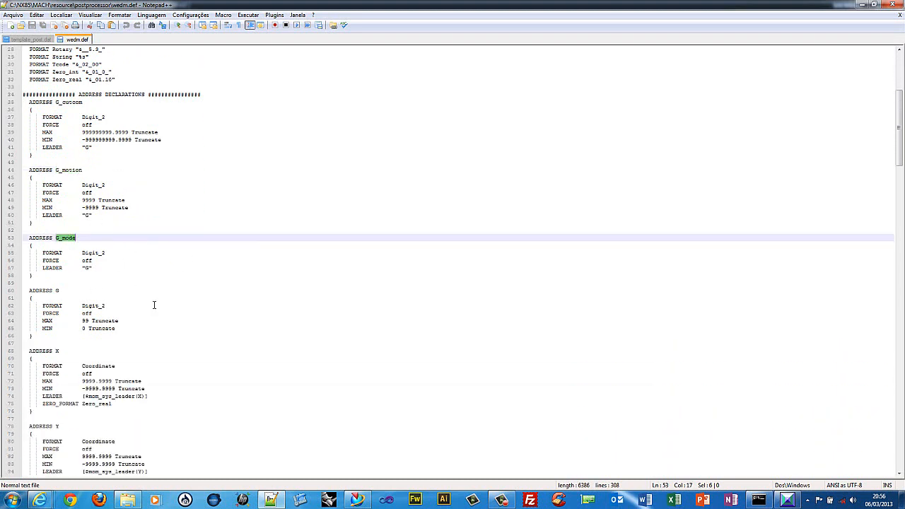
scroll(110, 272, "down", 3)
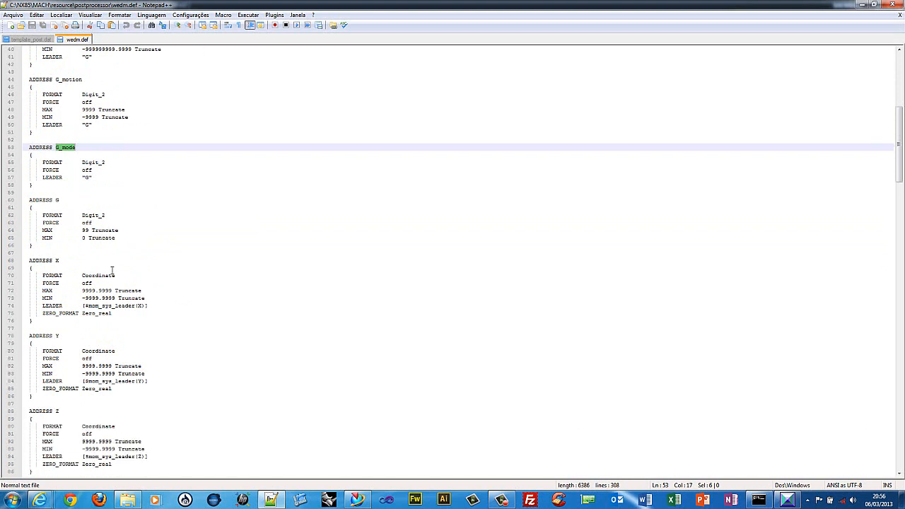
- Highlight the word ADDRESS at the G declaration and examine the remaining address declarations in wedm.def, through the LF_ addresses
double_click(84, 215)
left_click(78, 215)
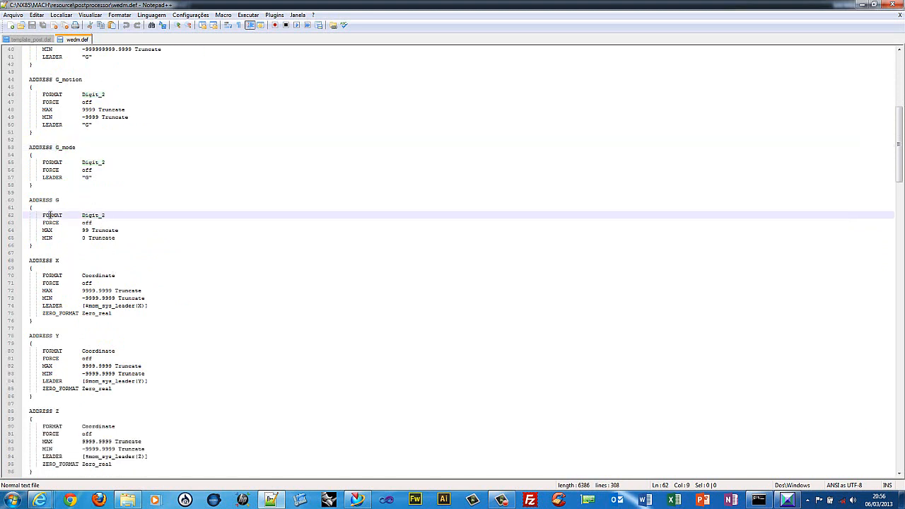
double_click(40, 200)
scroll(159, 271, "down", 18)
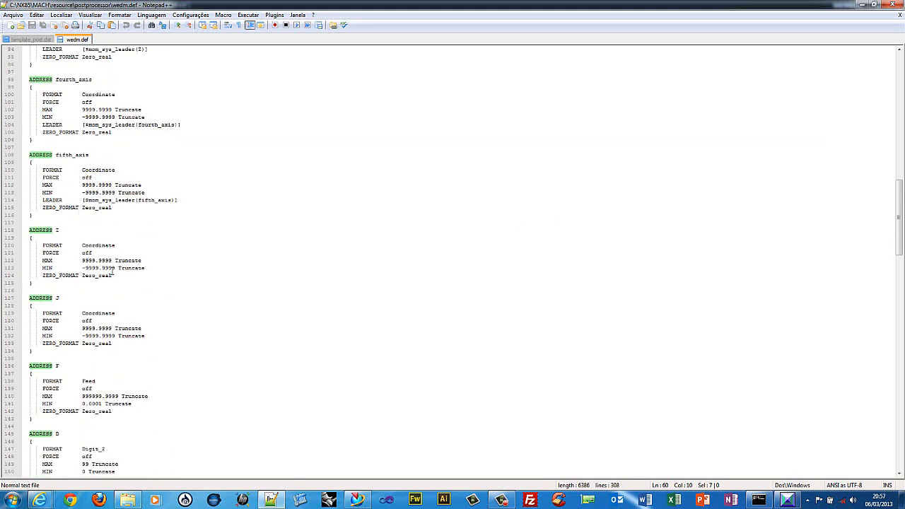
scroll(113, 272, "down", 20)
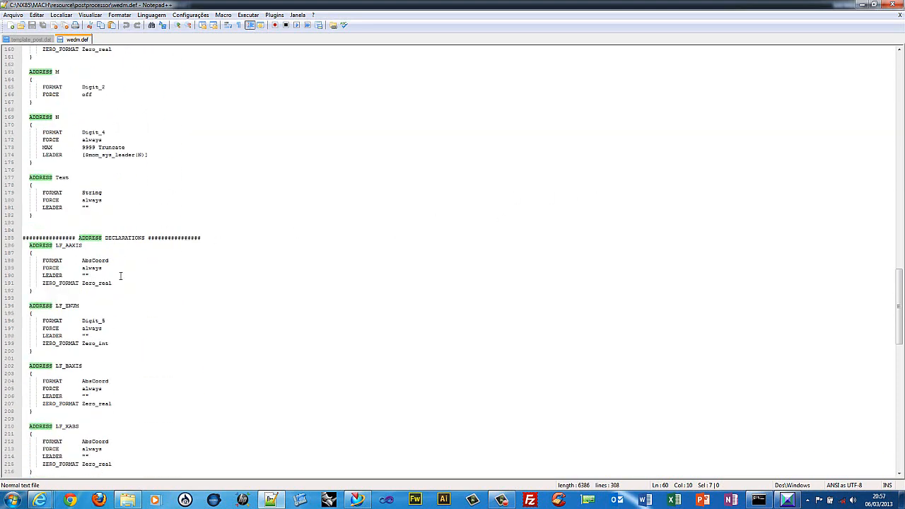
scroll(120, 275, "down", 12)
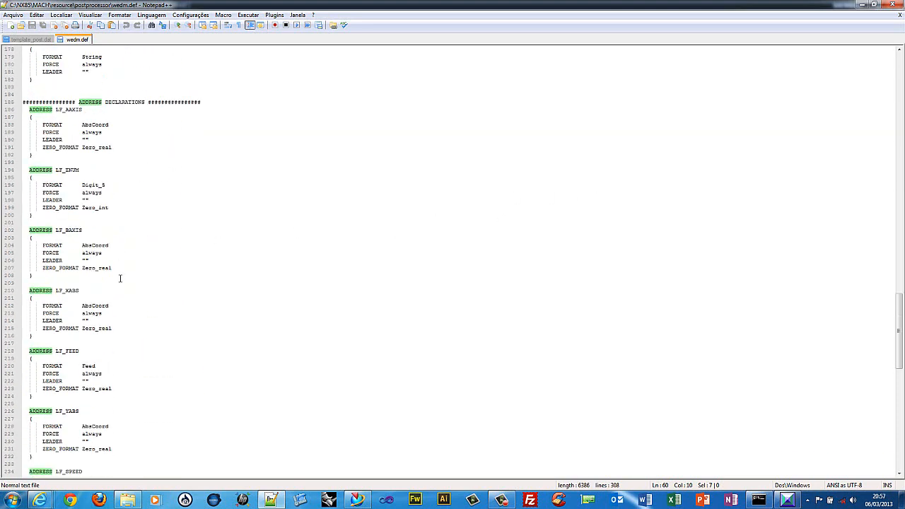
- Close wedm.def and template_post.dat, and open wedm.tcl from the postprocessor folder in Notepad++
left_click(900, 15)
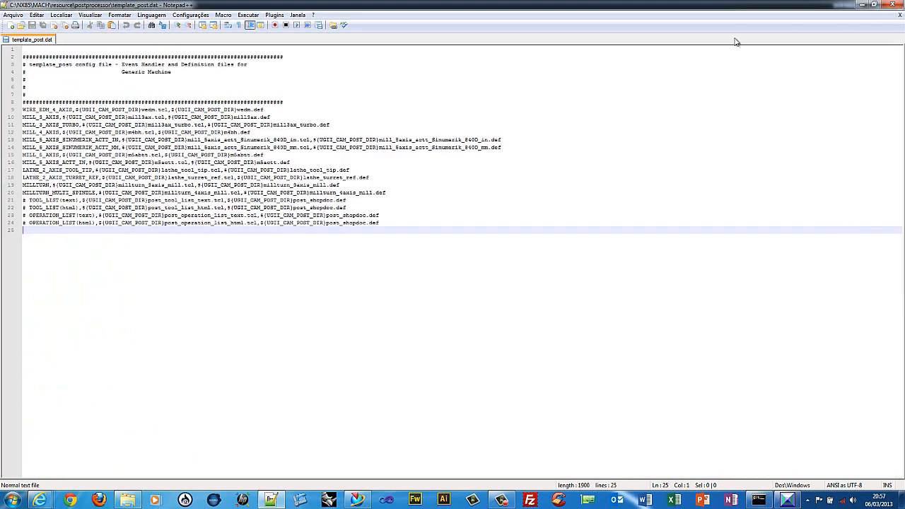
left_click(900, 16)
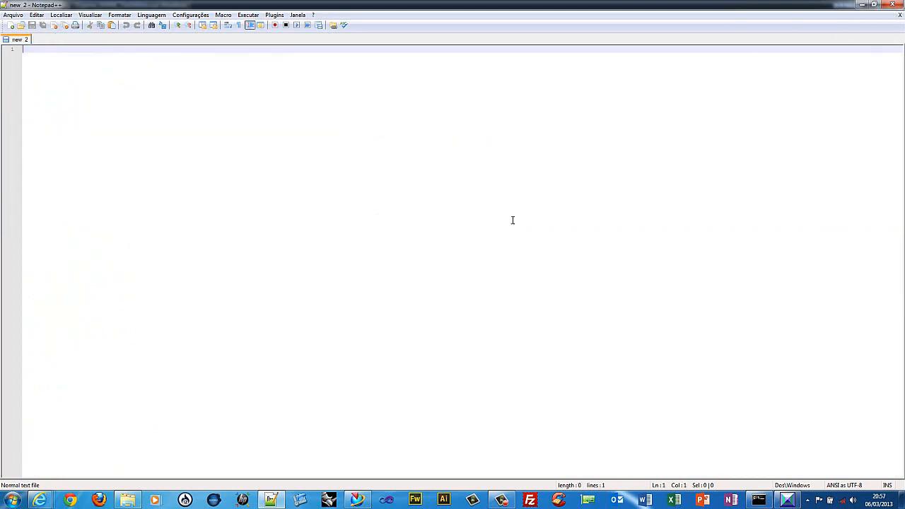
left_click(128, 500)
left_click(319, 383)
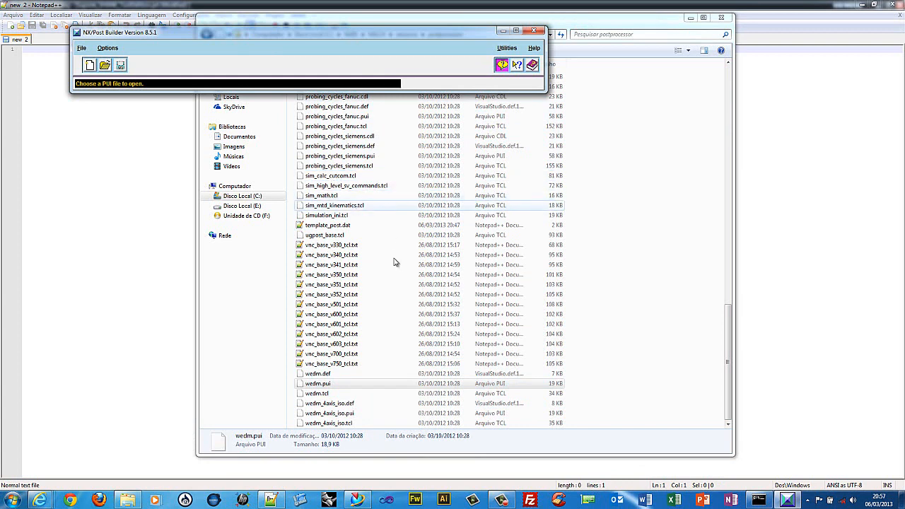
left_click(320, 395)
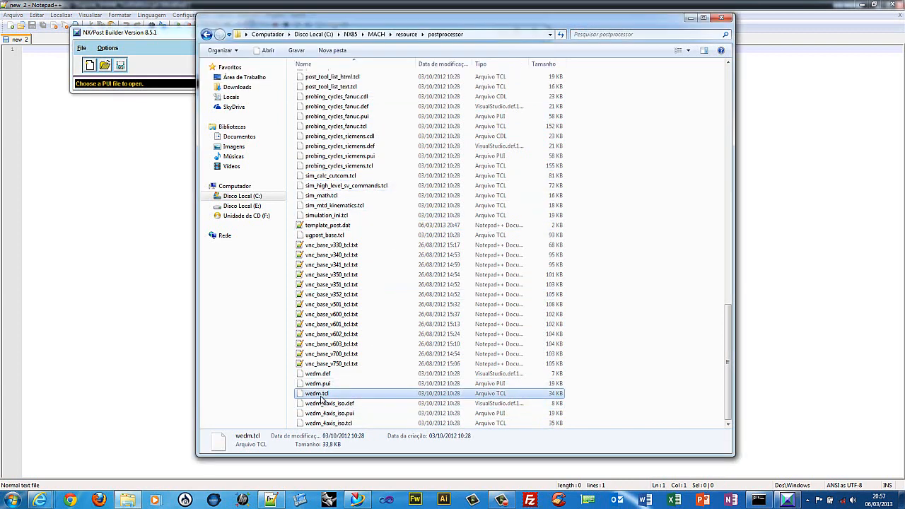
right_click(320, 396)
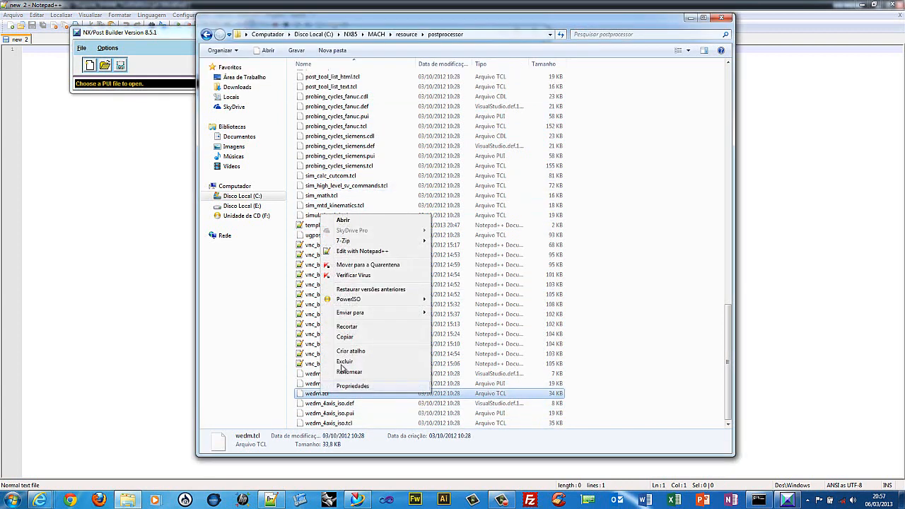
left_click(352, 250)
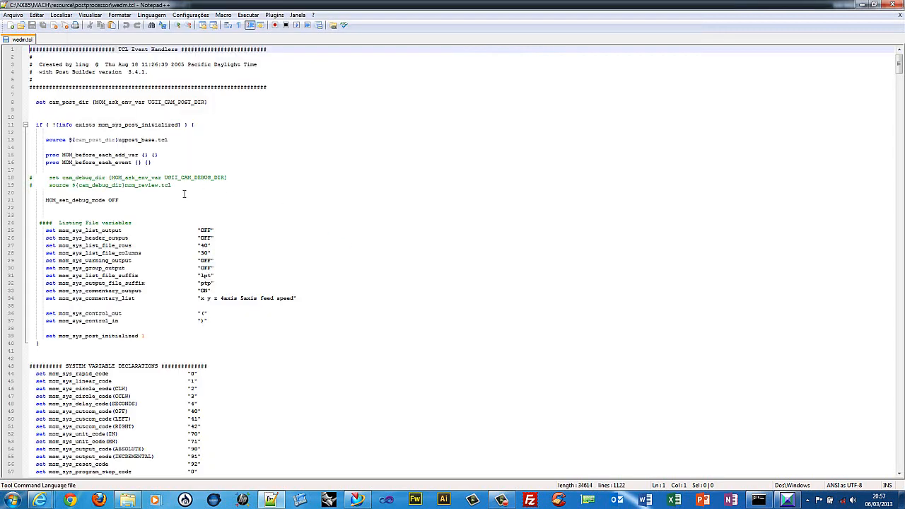
- Examine the system and kinematic variable declarations in wedm.tcl and the procedures from MOM_start_of_program through FEEDRATE_SET
scroll(184, 193, "down", 3)
scroll(183, 195, "down", 19)
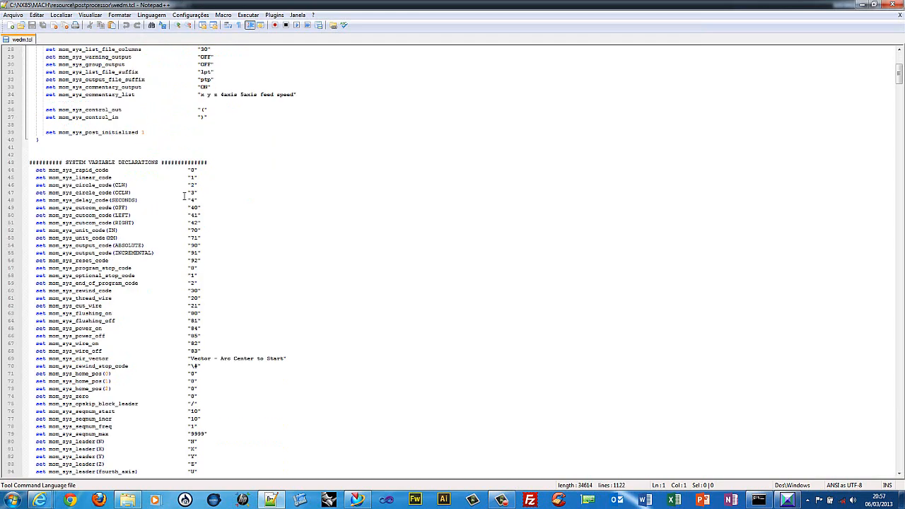
scroll(183, 195, "down", 14)
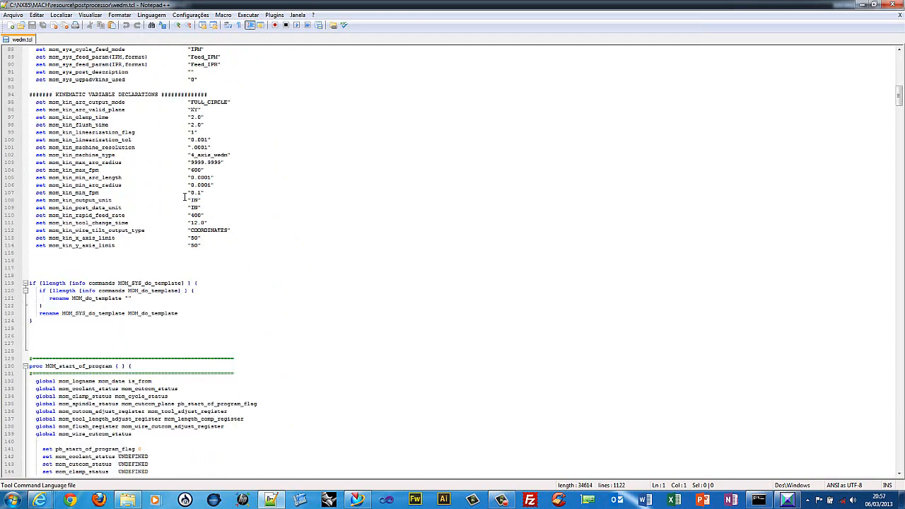
scroll(184, 196, "down", 10)
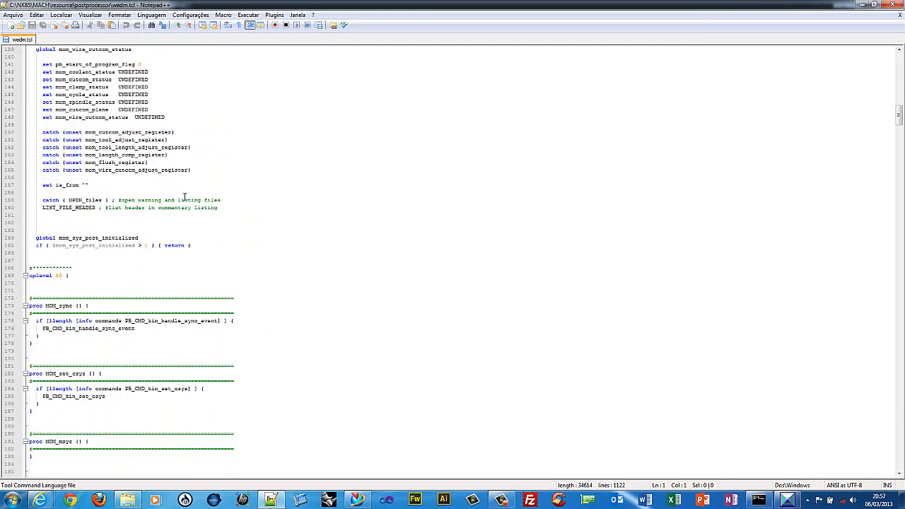
scroll(184, 196, "down", 19)
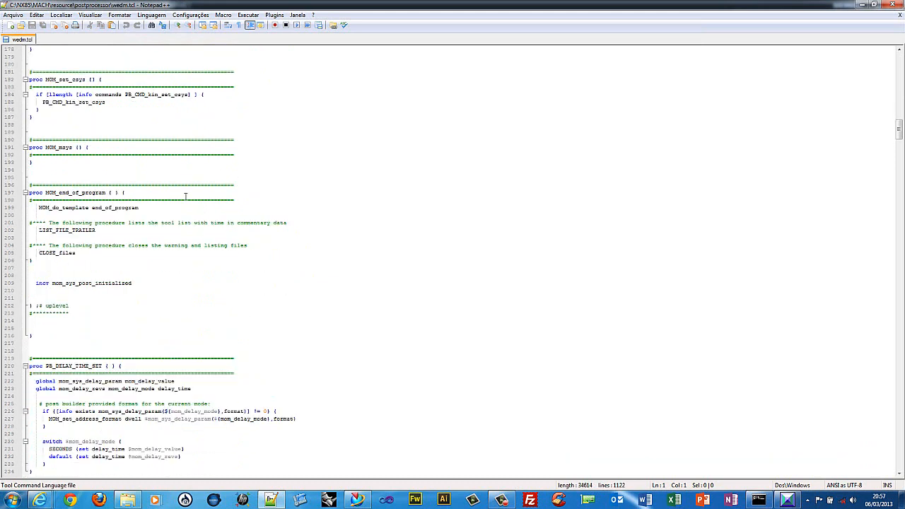
scroll(185, 196, "down", 10)
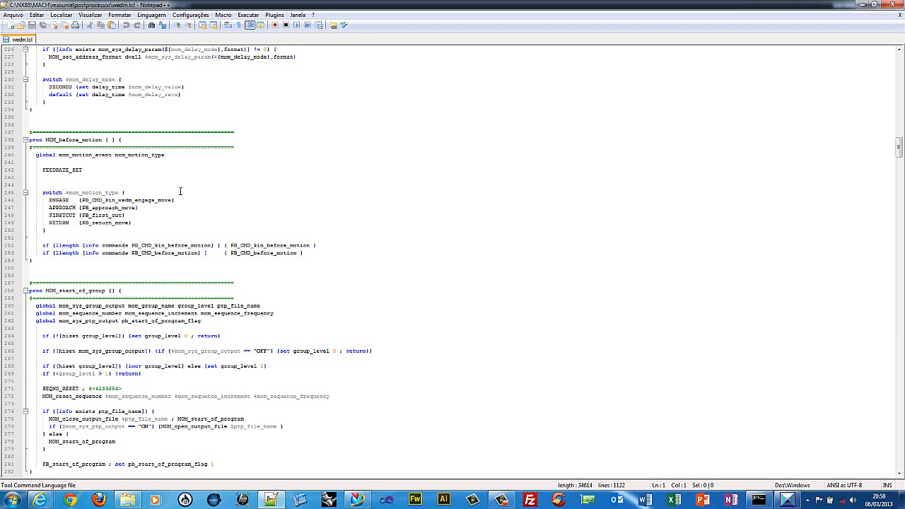
scroll(197, 188, "down", 14)
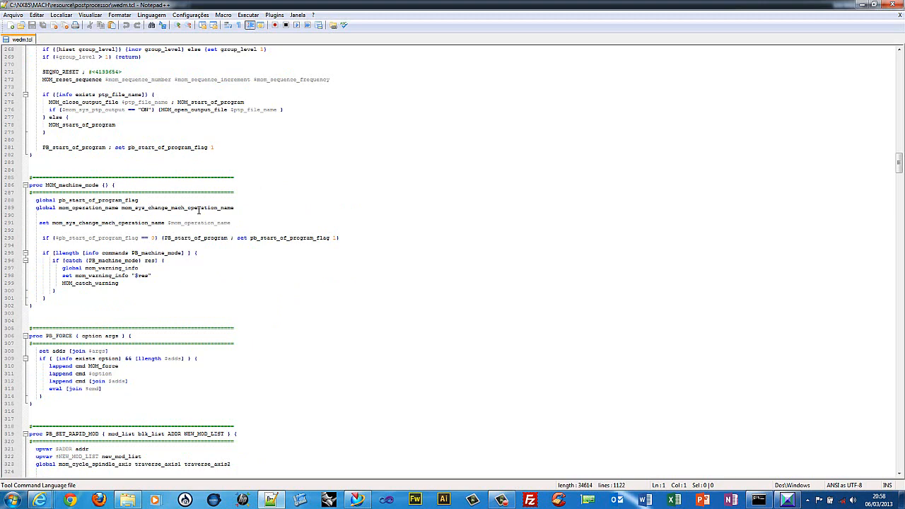
scroll(198, 209, "down", 5)
scroll(210, 204, "down", 8)
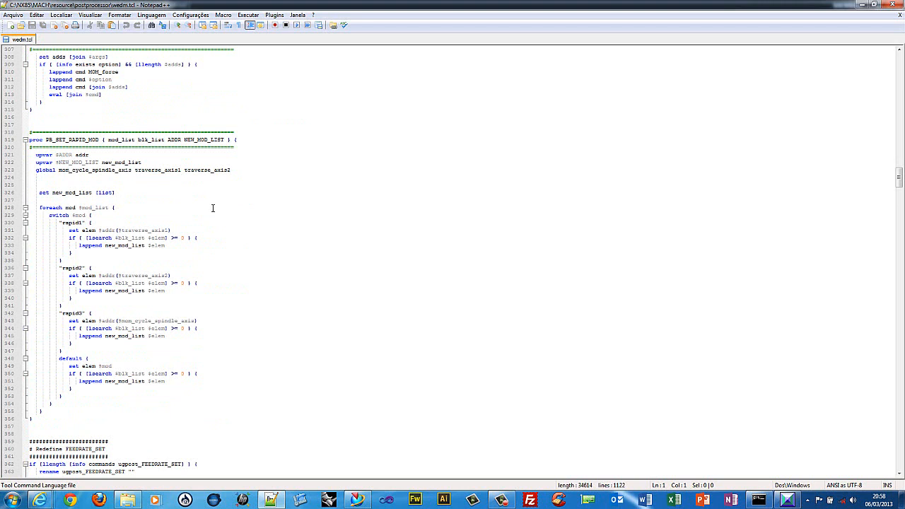
scroll(212, 208, "down", 6)
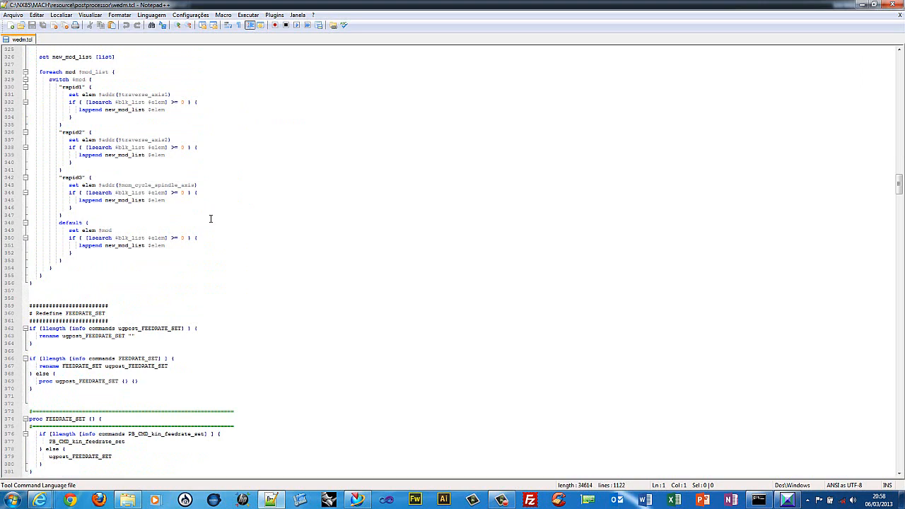
- Examine the event handling section of wedm.tcl, including the start-of-path, linear, circular and rapid move procedures, up to PB_CMD_kin_feedrate_set
scroll(210, 212, "down", 20)
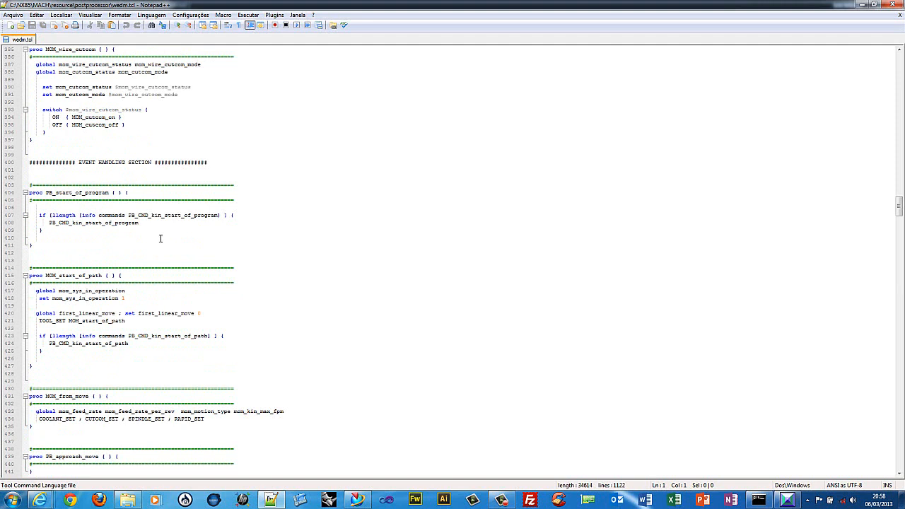
scroll(160, 234, "down", 6)
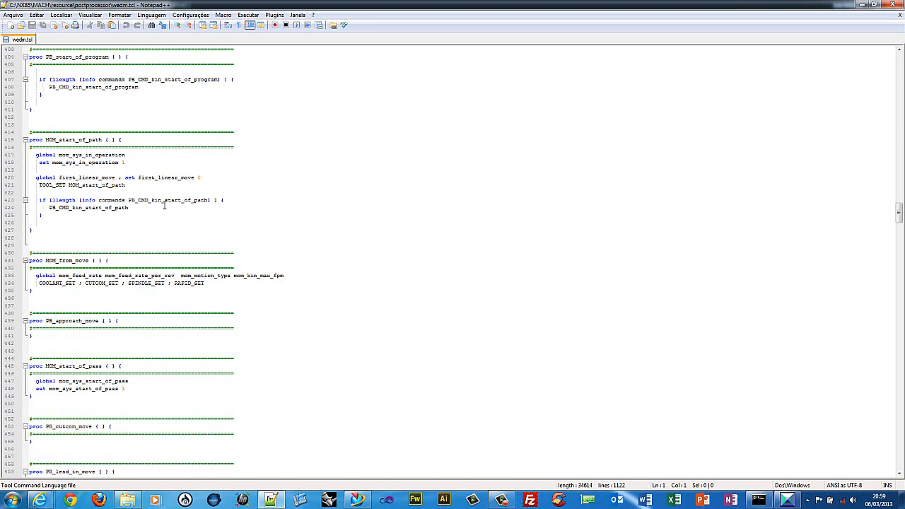
scroll(116, 224, "down", 3)
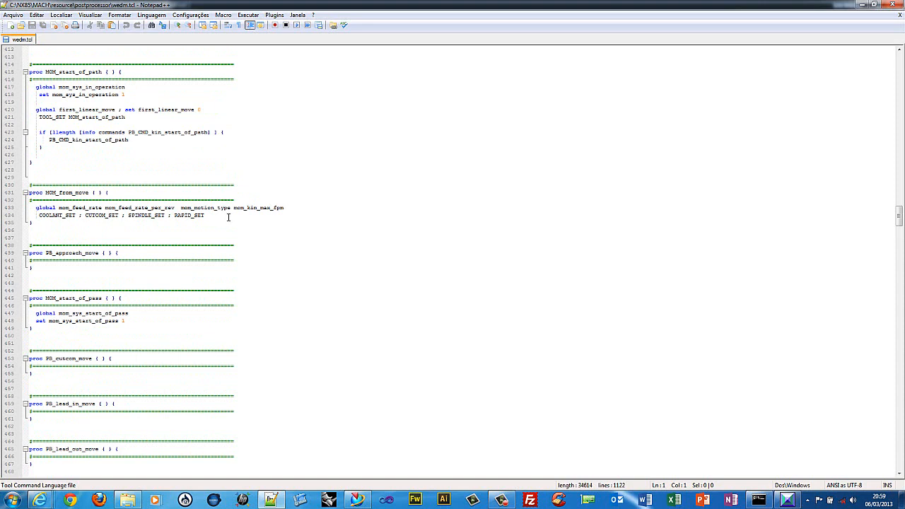
scroll(228, 217, "down", 20)
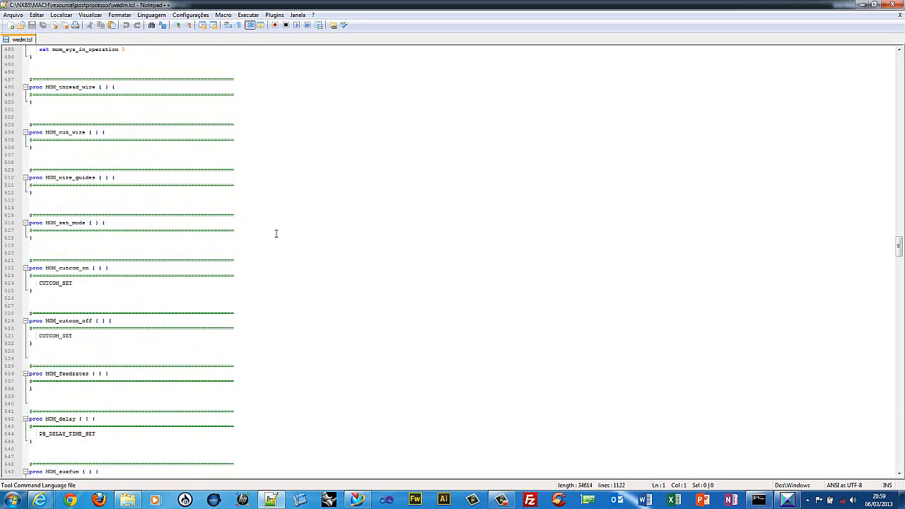
scroll(275, 233, "down", 7)
scroll(256, 244, "down", 20)
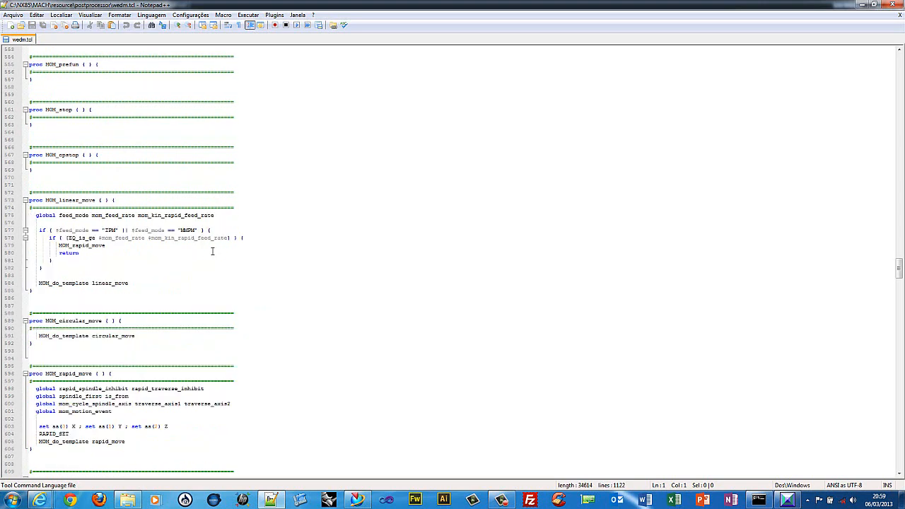
scroll(106, 238, "down", 8)
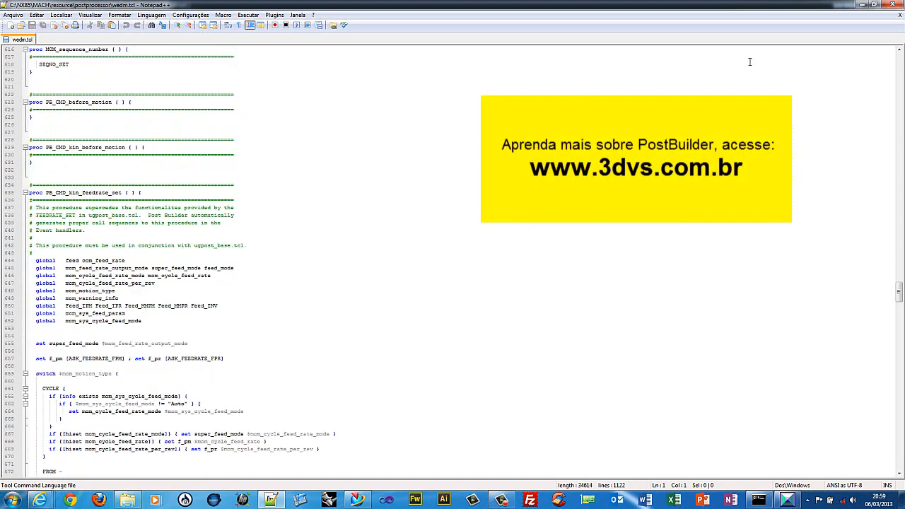
- Close wedm.tcl, minimize Notepad++ and review the wedm.def, wedm.pui and wedm.tcl files in the postprocessor folder
left_click(899, 15)
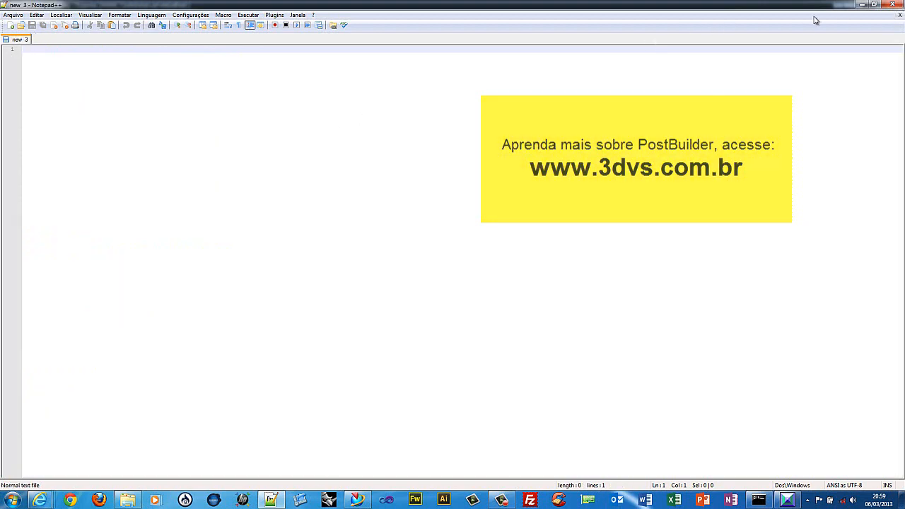
left_click(860, 5)
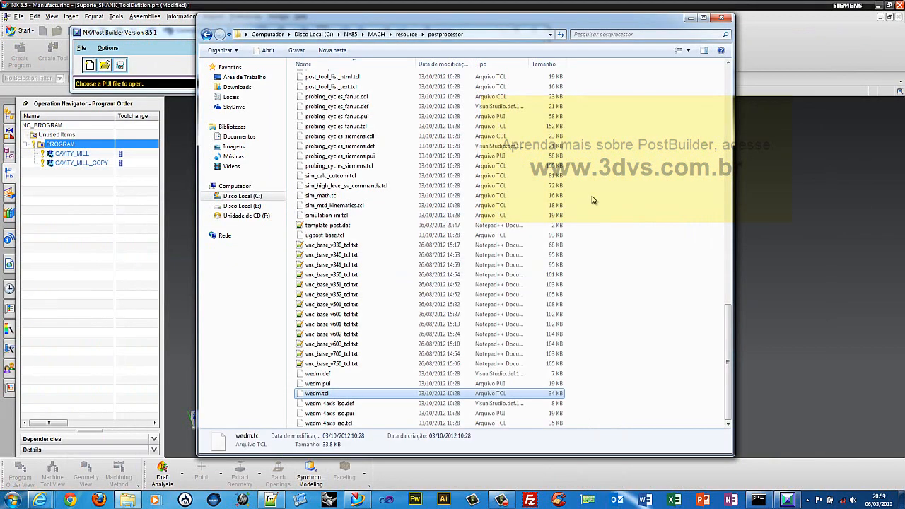
left_click(320, 375, "shift")
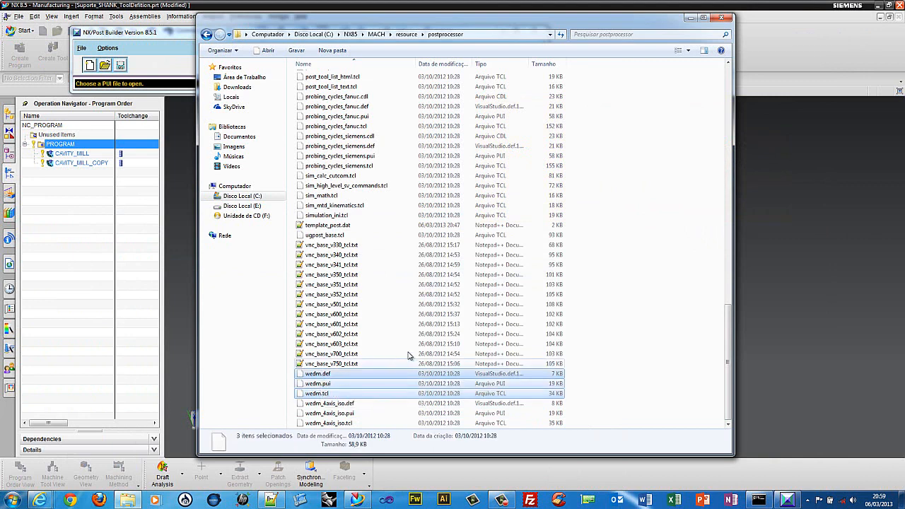
left_click(334, 385)
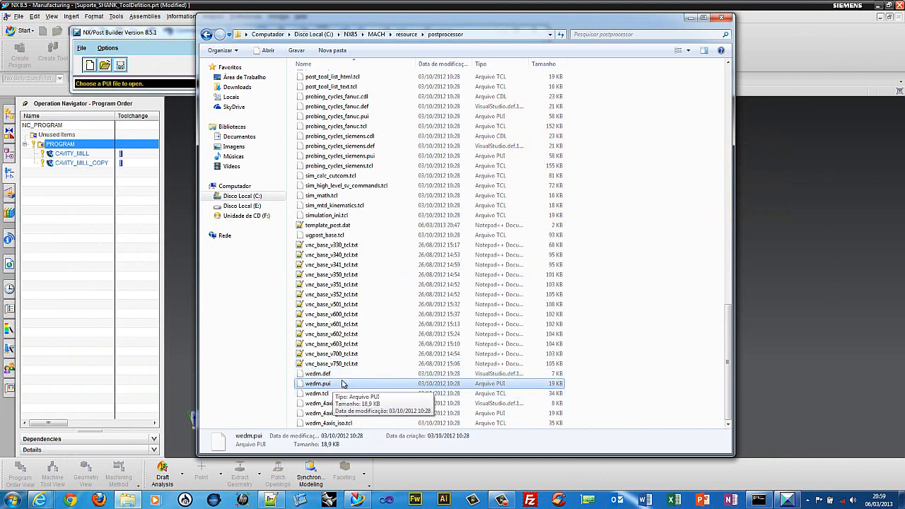
left_click(322, 393)
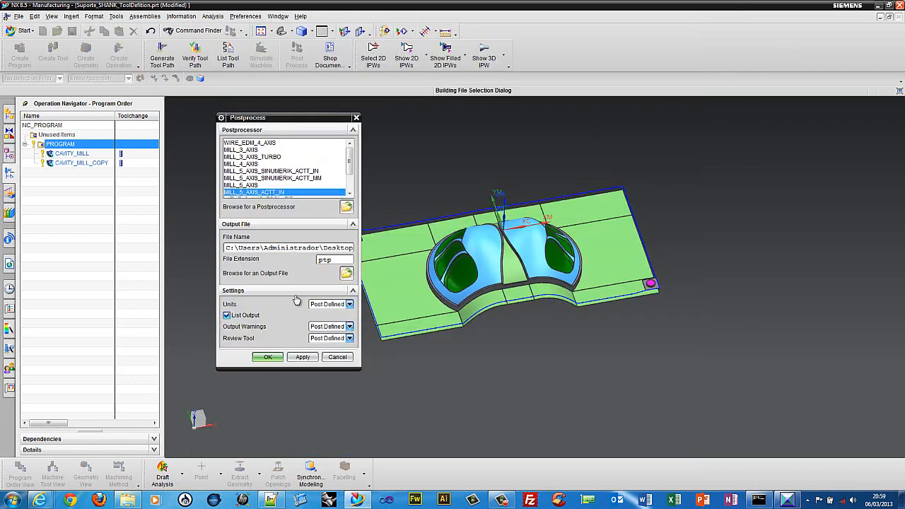
- Cancel the Postprocess dialog in NX and minimize the NX window
left_click(342, 357)
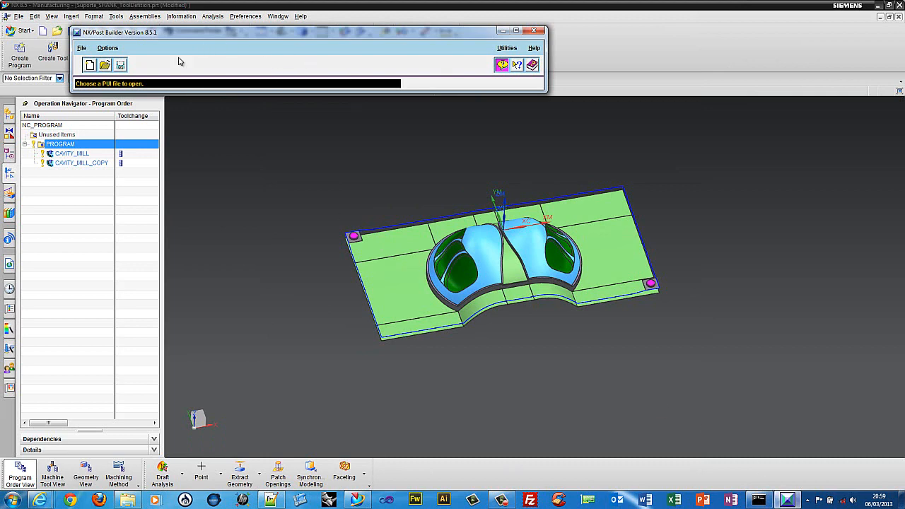
left_click(877, 6)
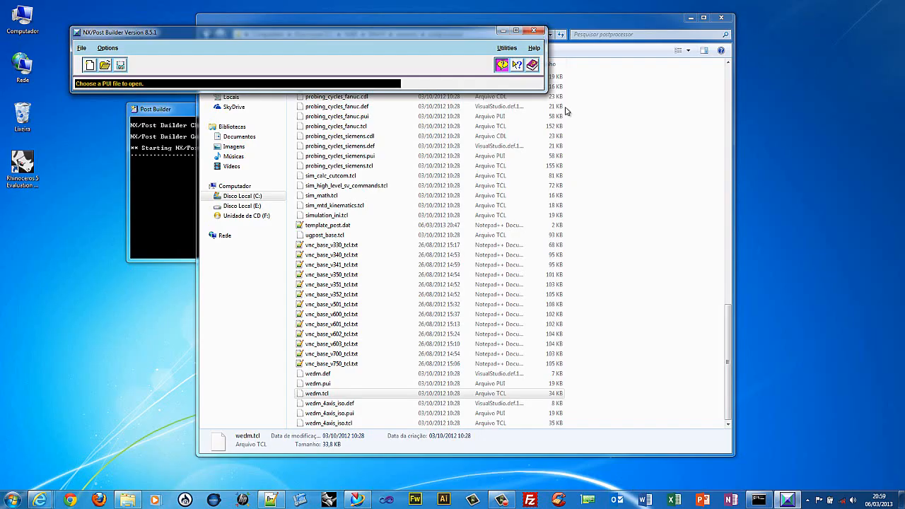
- Minimize the file explorer window and open the post mill_3axis_Sinumerik_840D_mm.pui from the postprocessor folder for editing
left_click(690, 17)
left_click(104, 65)
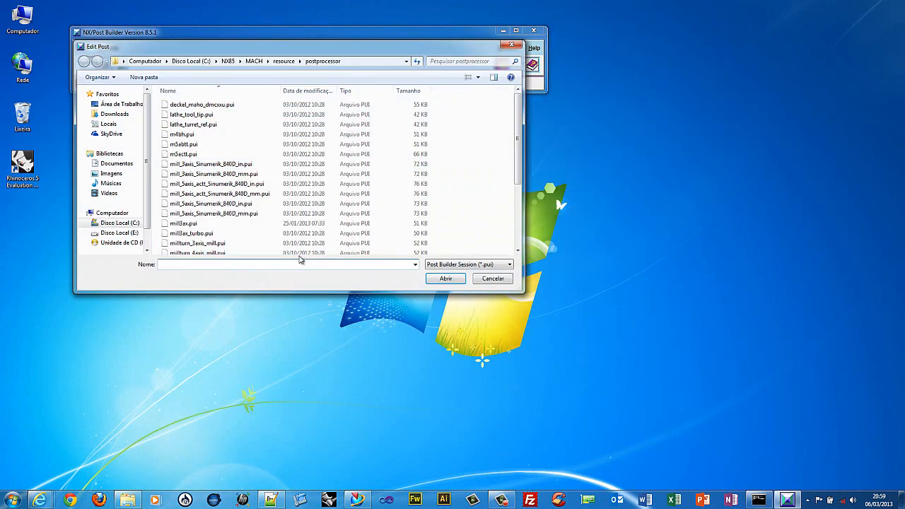
left_click(205, 134)
scroll(253, 130, "down", 1)
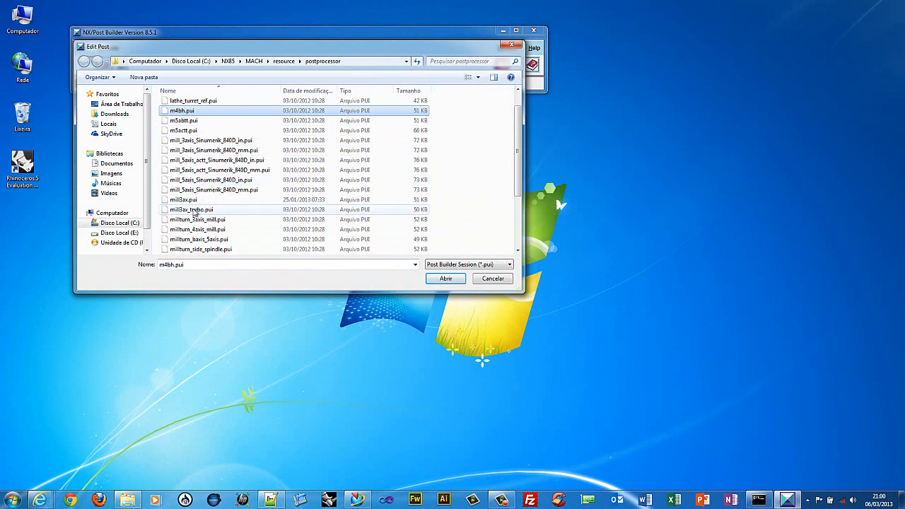
scroll(256, 219, "down", 3)
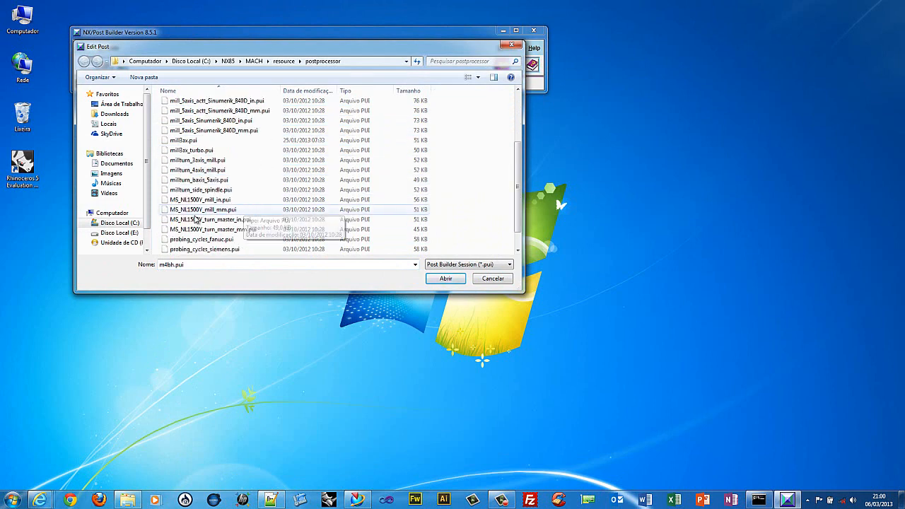
scroll(253, 229, "down", 1)
scroll(253, 230, "up", 4)
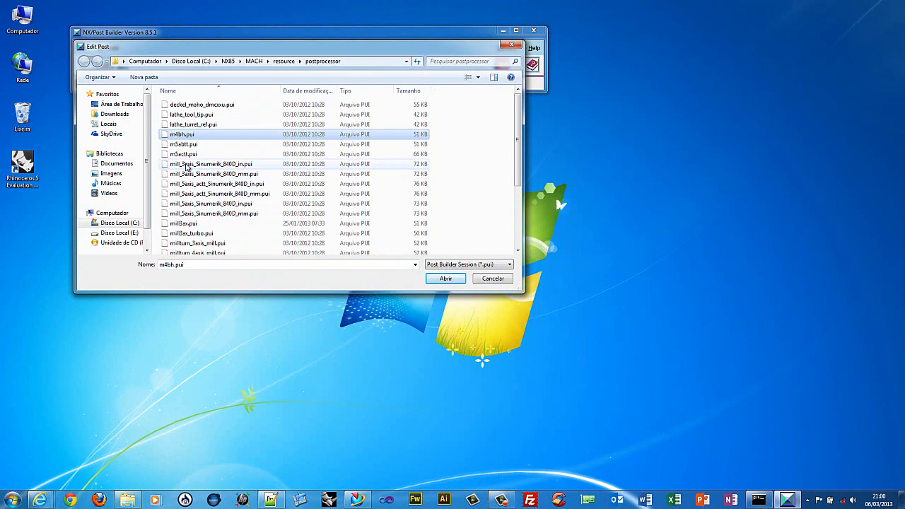
left_click(187, 165)
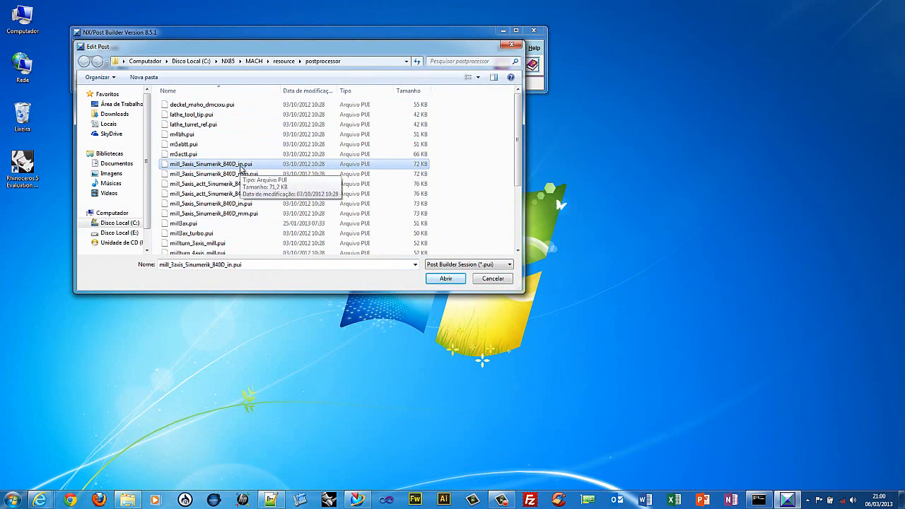
left_click(242, 174)
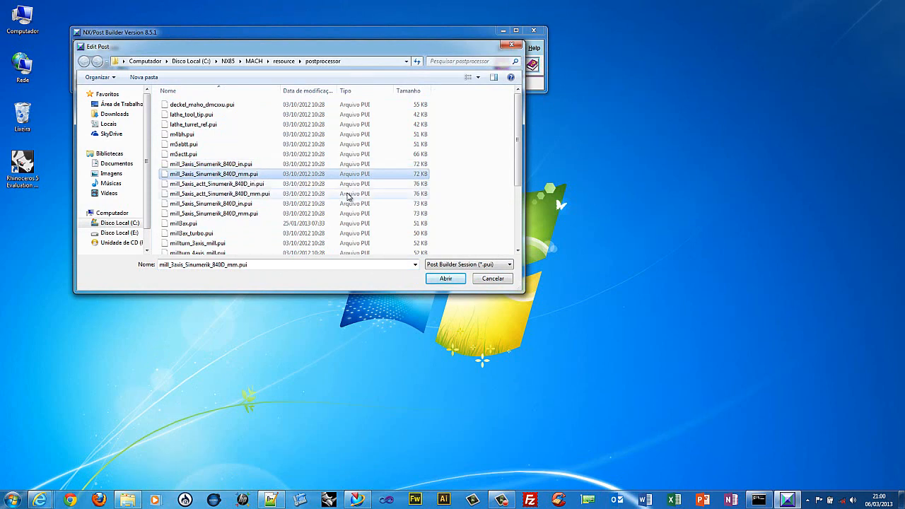
left_click(441, 279)
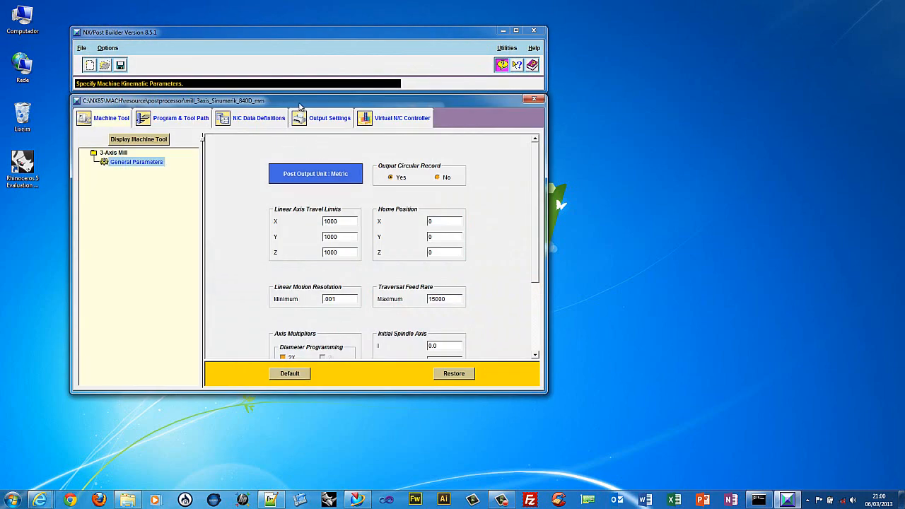
- Rearrange the Post Builder windows and enlarge the post editing window until all general machine parameters are visible
left_click_drag(299, 106, 374, 142)
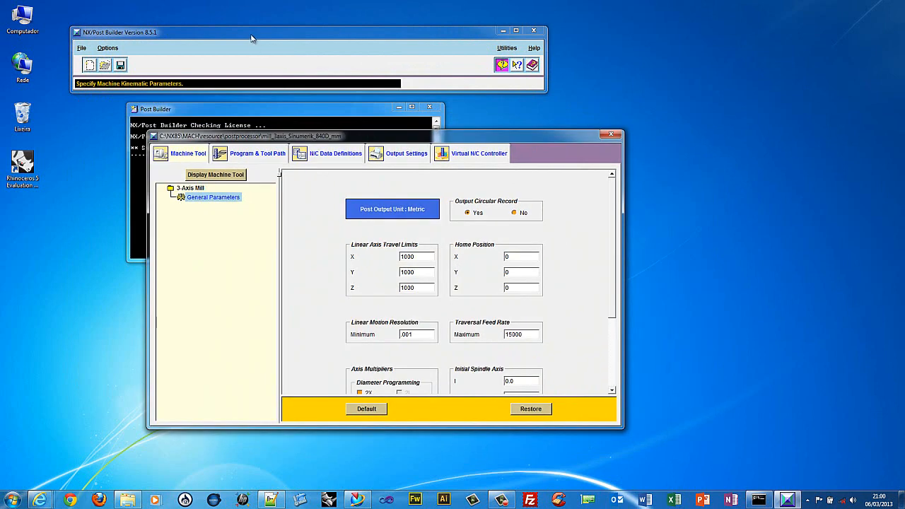
left_click_drag(251, 38, 233, 21)
left_click_drag(239, 111, 170, 91)
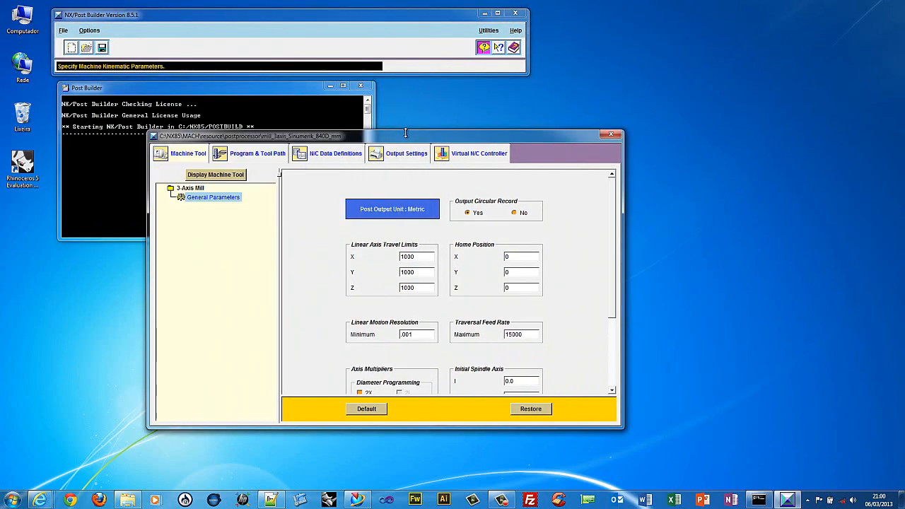
left_click_drag(405, 133, 309, 88)
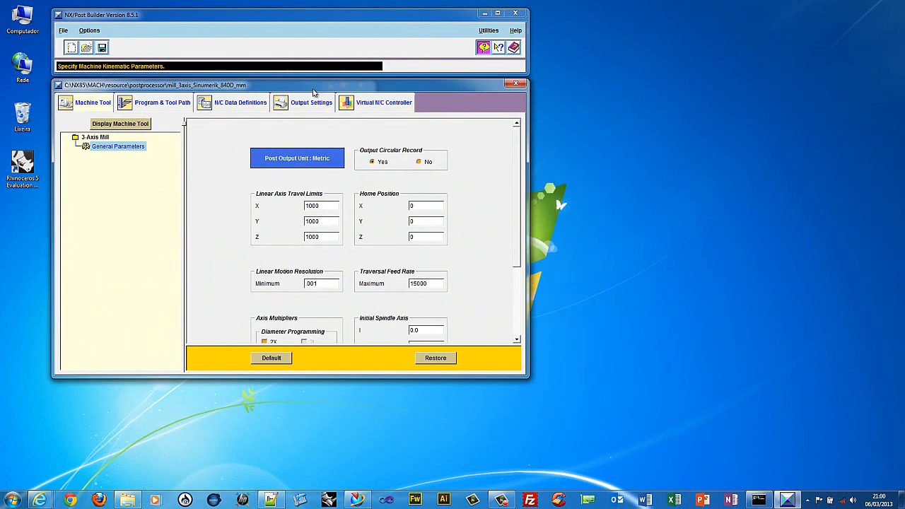
left_click_drag(528, 253, 834, 256)
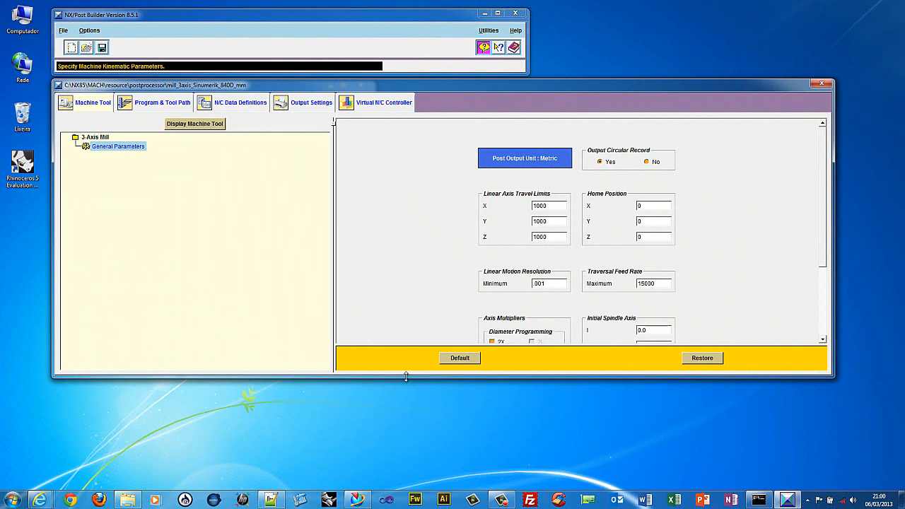
left_click_drag(405, 377, 409, 484)
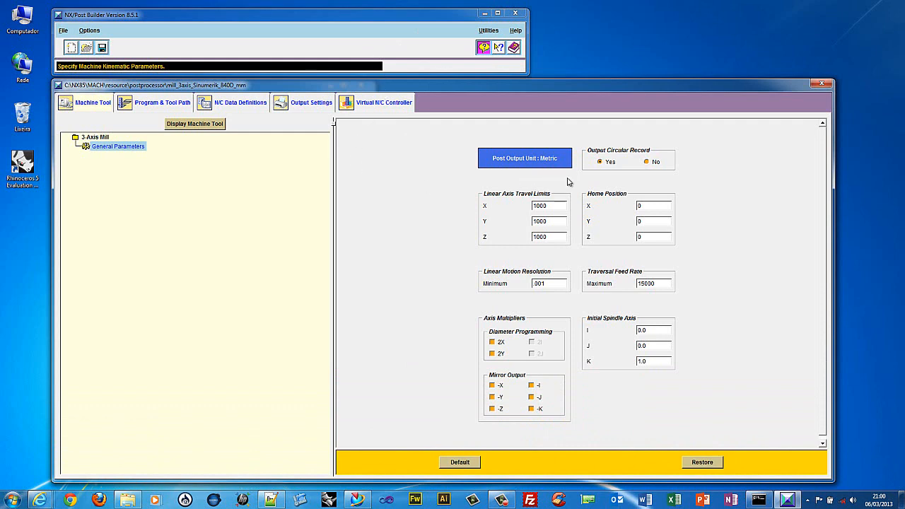
- Review the X, Y and Z linear axis travel limits in the 3-axis mill's general parameters
left_click(291, 247)
left_click(563, 241)
left_click(550, 207)
left_click_drag(556, 220, 500, 224)
left_click_drag(556, 235, 505, 244)
left_click_drag(555, 206, 524, 208)
key("Tab")
key("Tab")
- Review the minimum linear motion resolution, the maximum traversal feed rate and the home position in the general parameters
left_click(549, 284)
left_click_drag(548, 285, 467, 289)
left_click(551, 284)
left_click_drag(666, 282, 622, 289)
left_click_drag(666, 283, 621, 286)
left_click(658, 283)
left_click_drag(661, 282, 579, 291)
left_click_drag(659, 282, 598, 294)
left_click(662, 204)
key("Tab")
- Display the 3-axis mill's machine tool diagram, examine its axis directions and close the diagram
left_click(189, 129)
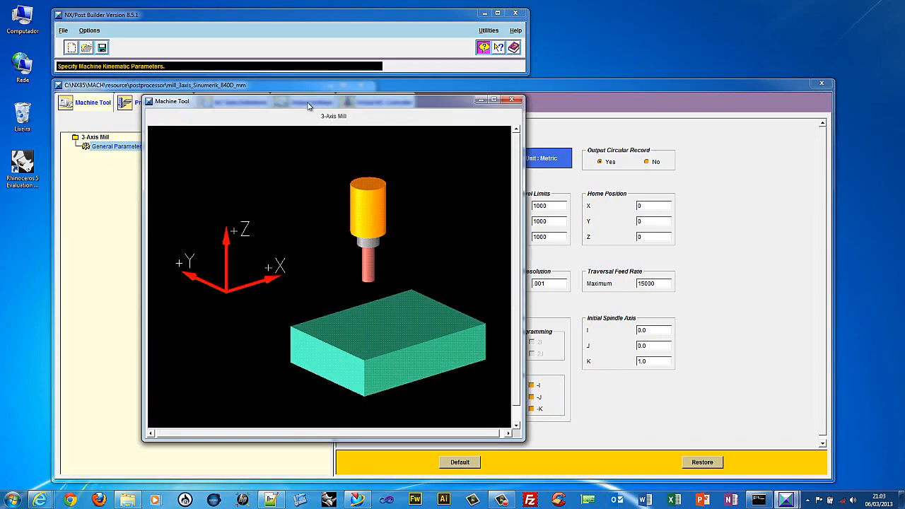
left_click_drag(352, 99, 451, 120)
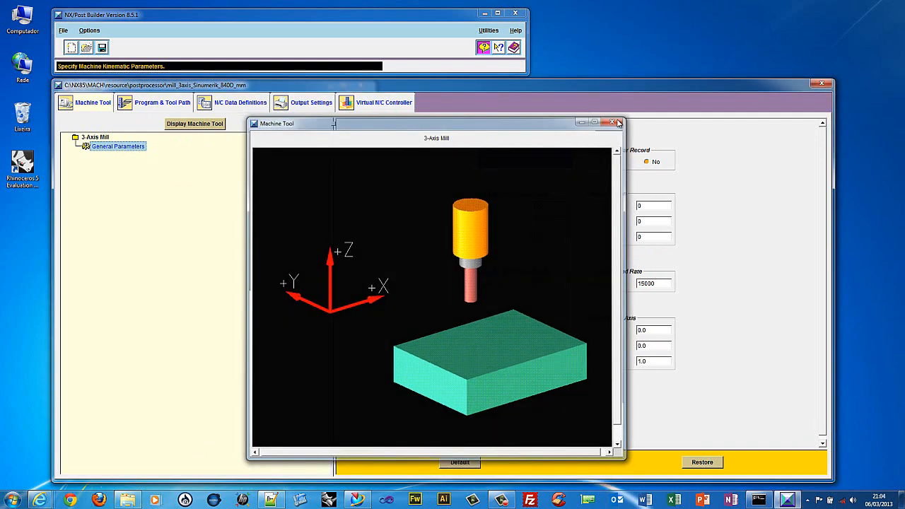
left_click(618, 122)
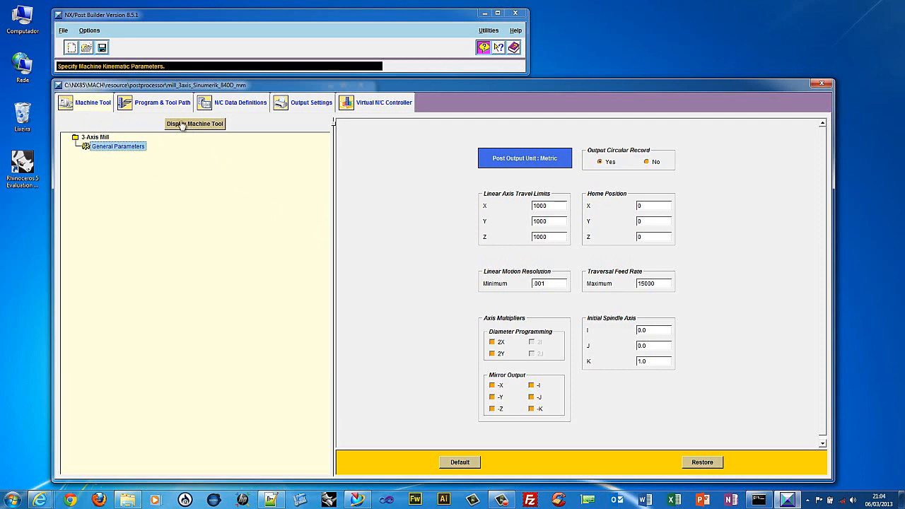
- Examine the Program Start Sequence and the Operation Start Sequence events and blocks, from Start of Path to Auto Tool Change
left_click(150, 106)
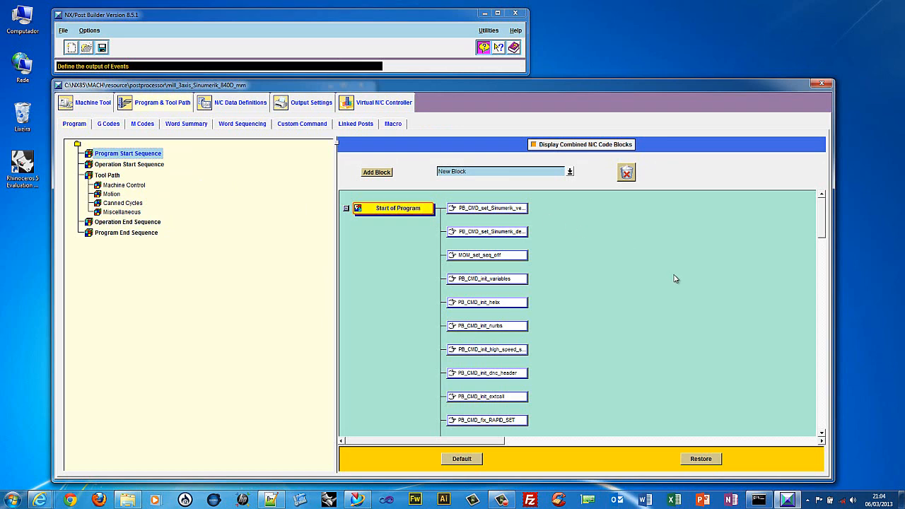
left_click(129, 164)
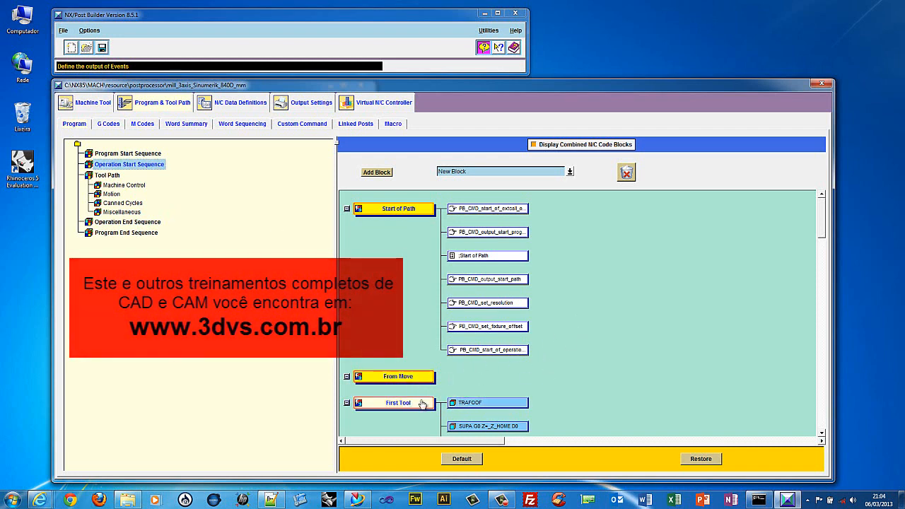
scroll(572, 353, "down", 2)
scroll(581, 350, "down", 8)
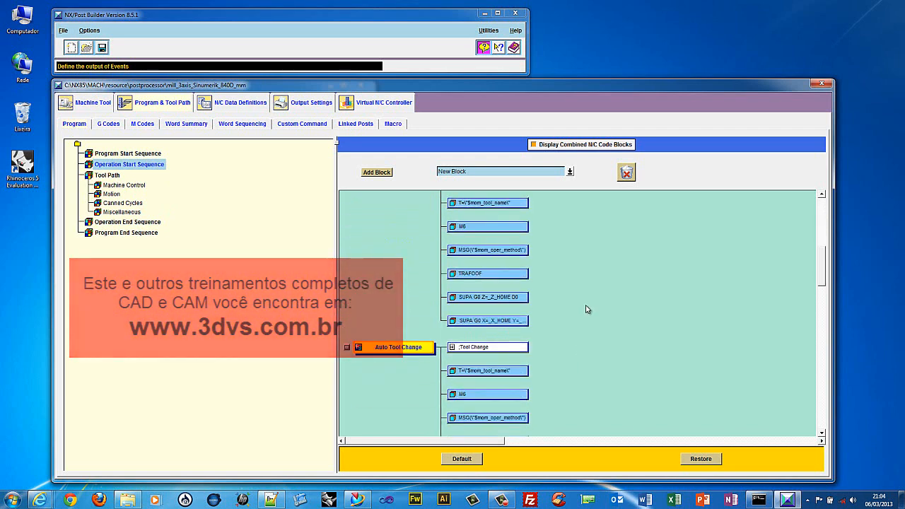
scroll(615, 307, "up", 10)
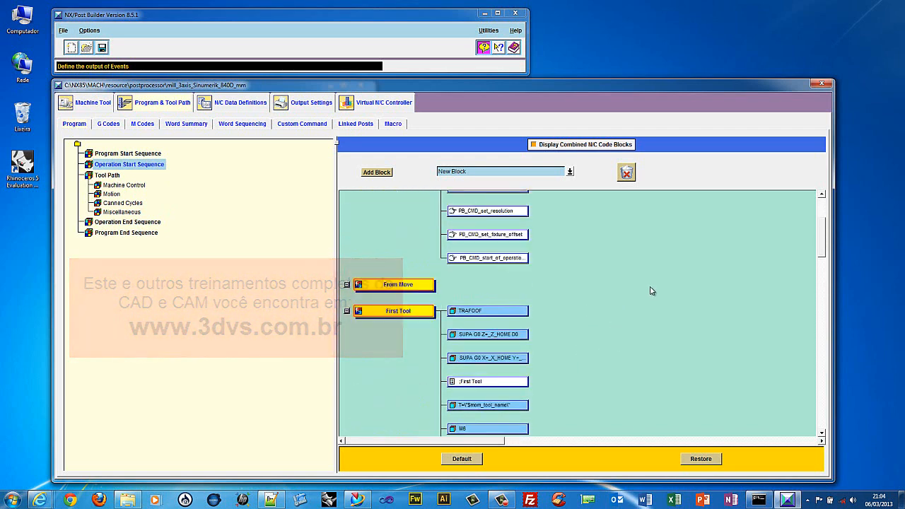